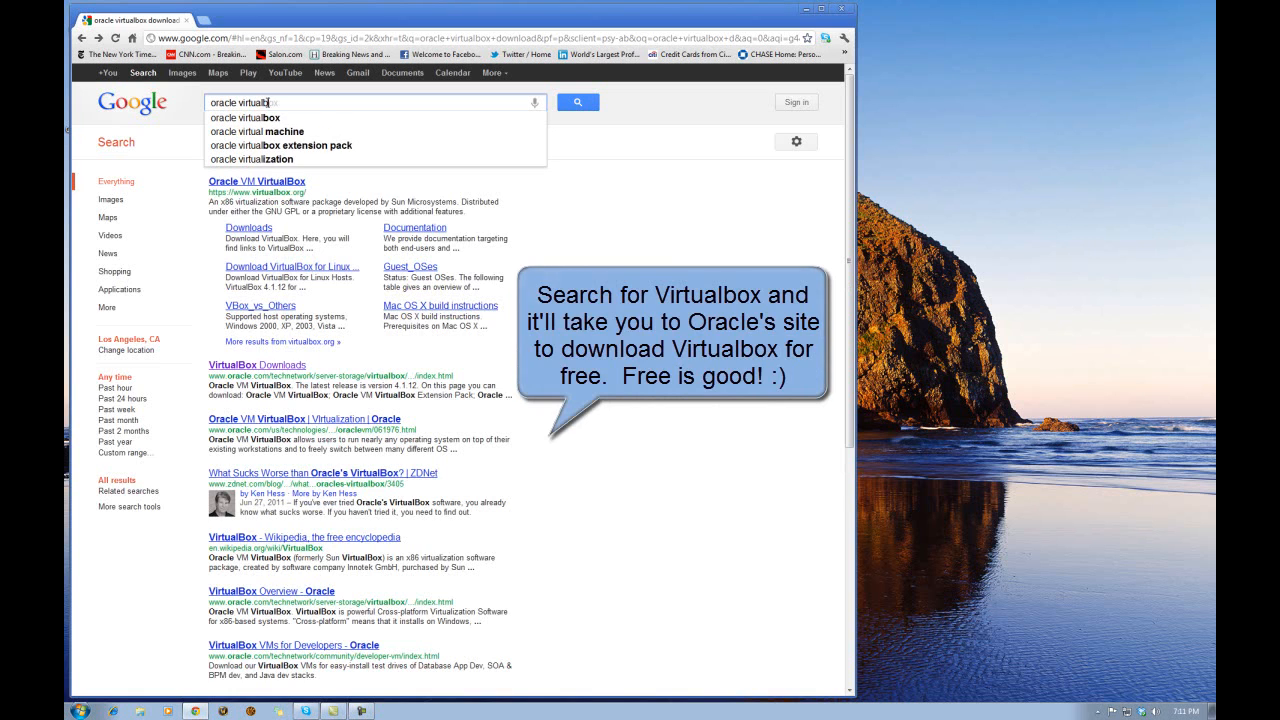
Search Google for "oracle virtualbox download" and download VirtualBox-4.1.14-77440-Win.exe from Oracle's VirtualBox Downloads page
{"action": "type", "text": "nload"}
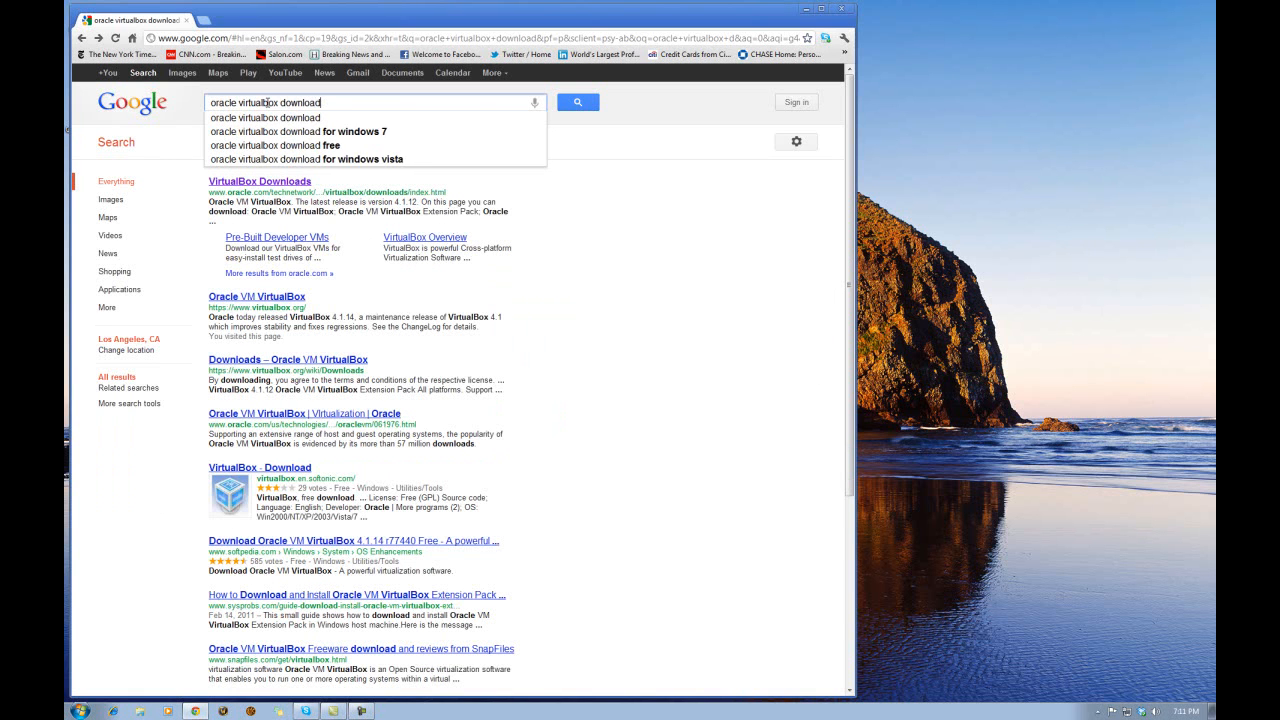
{"action": "key", "text": "Return"}
{"action": "left_click", "coordinate": [260, 182]}
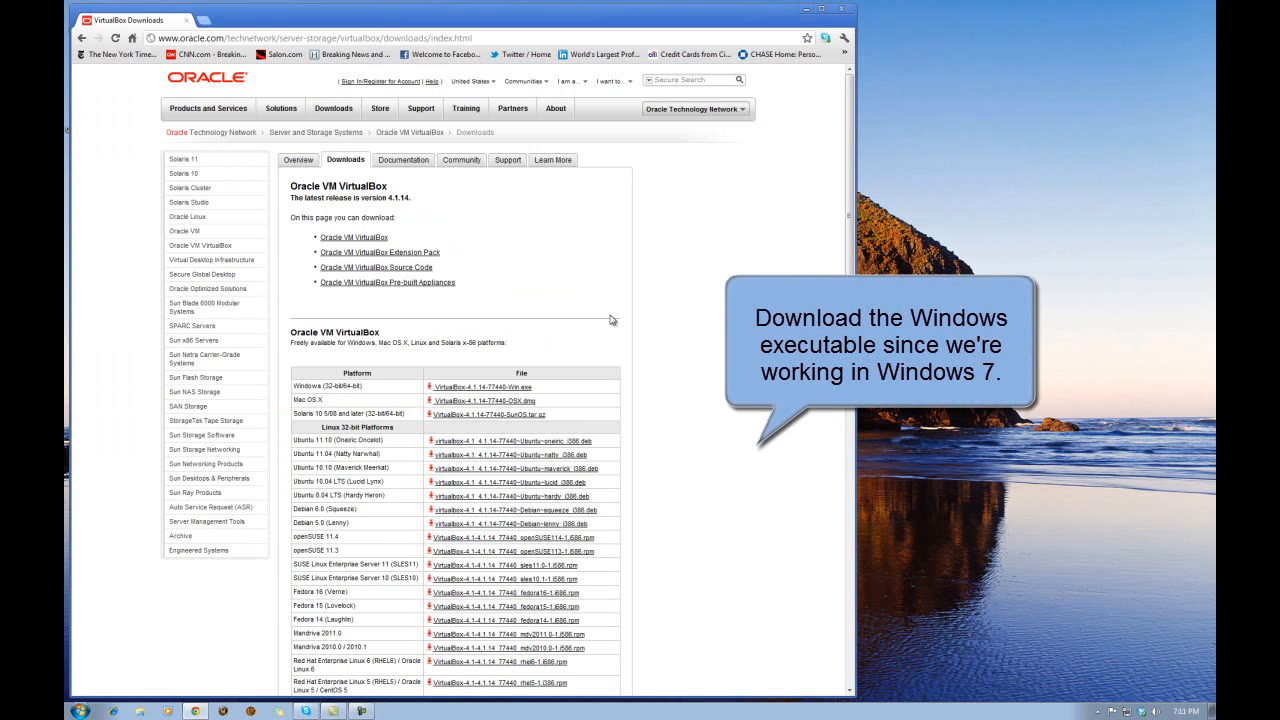
{"action": "left_click", "coordinate": [523, 388]}
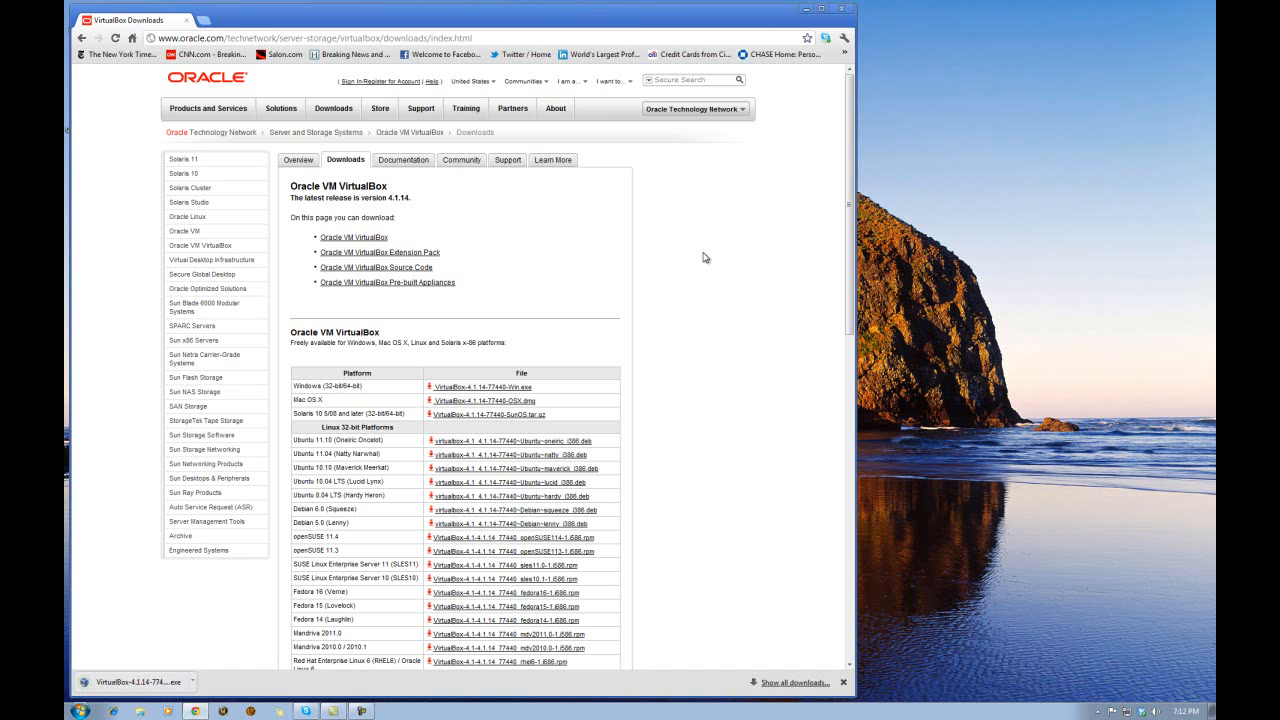
Move the VirtualBox installer from the Downloads folder to the desktop, clear the open windows, and place its icon among the other desktop icons
{"action": "left_click", "coordinate": [140, 711]}
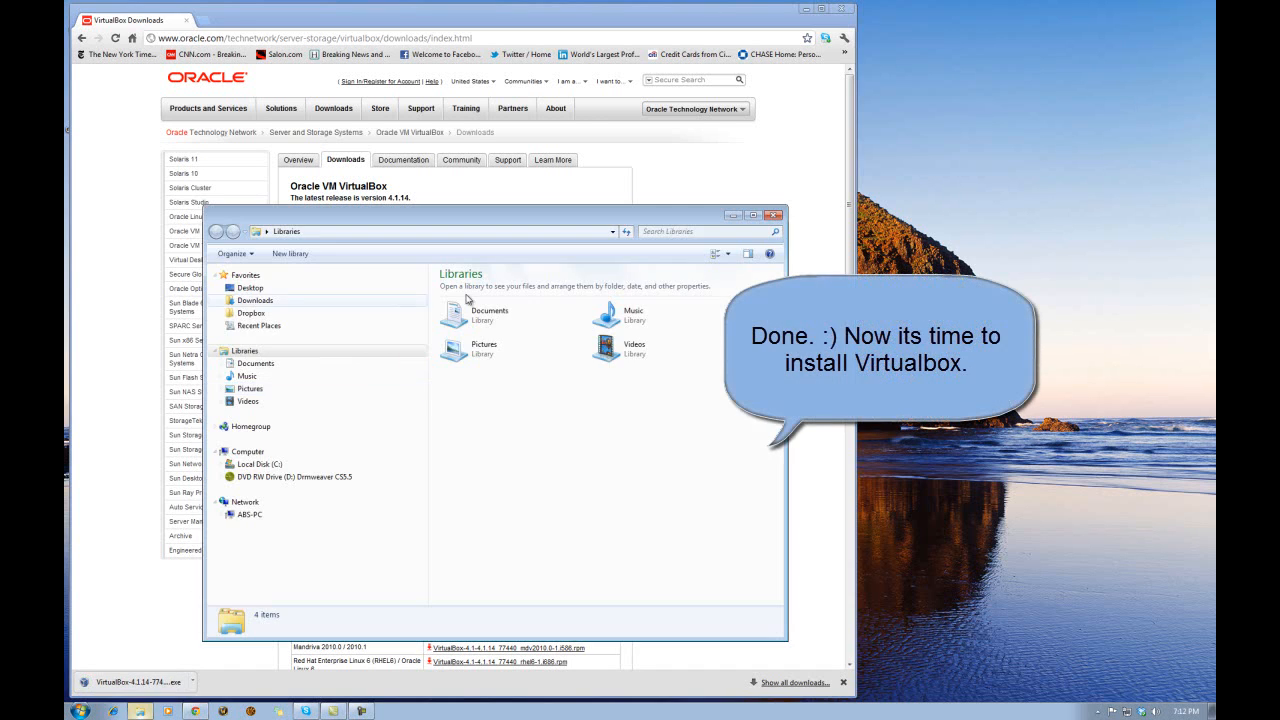
{"action": "left_click", "coordinate": [280, 300]}
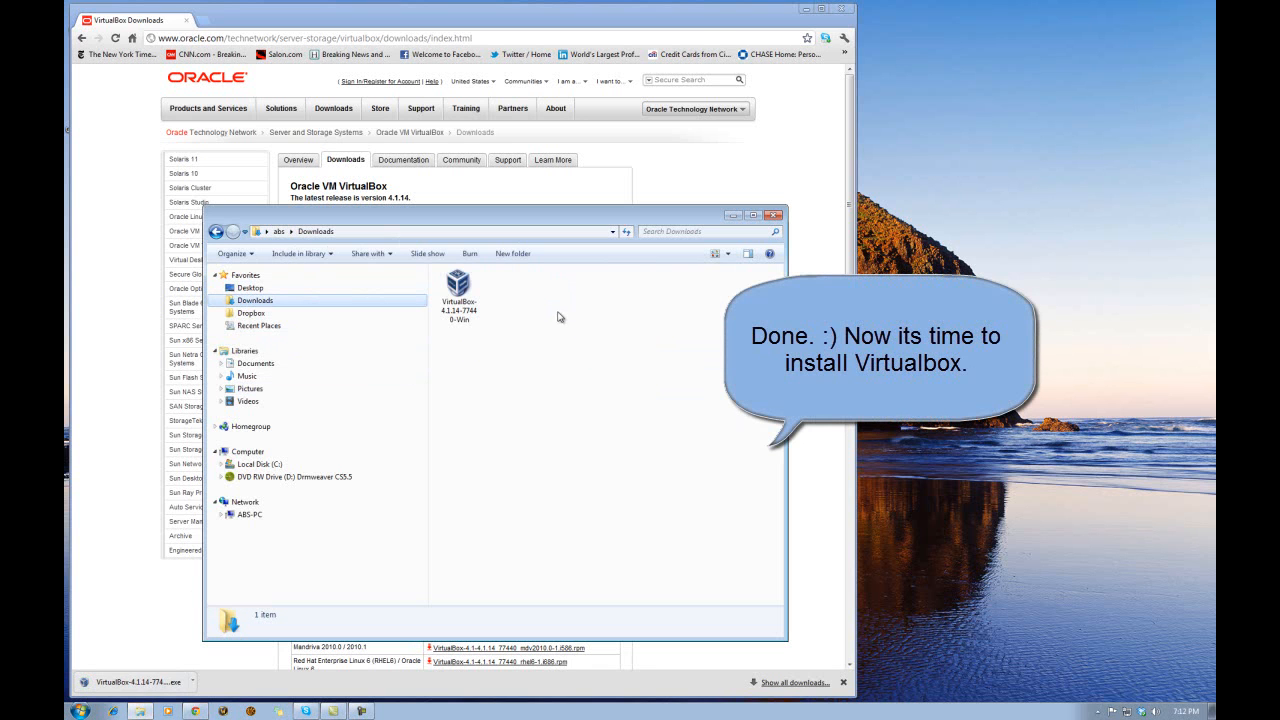
{"action": "left_click_drag", "start_coordinate": [458, 292], "coordinate": [953, 322]}
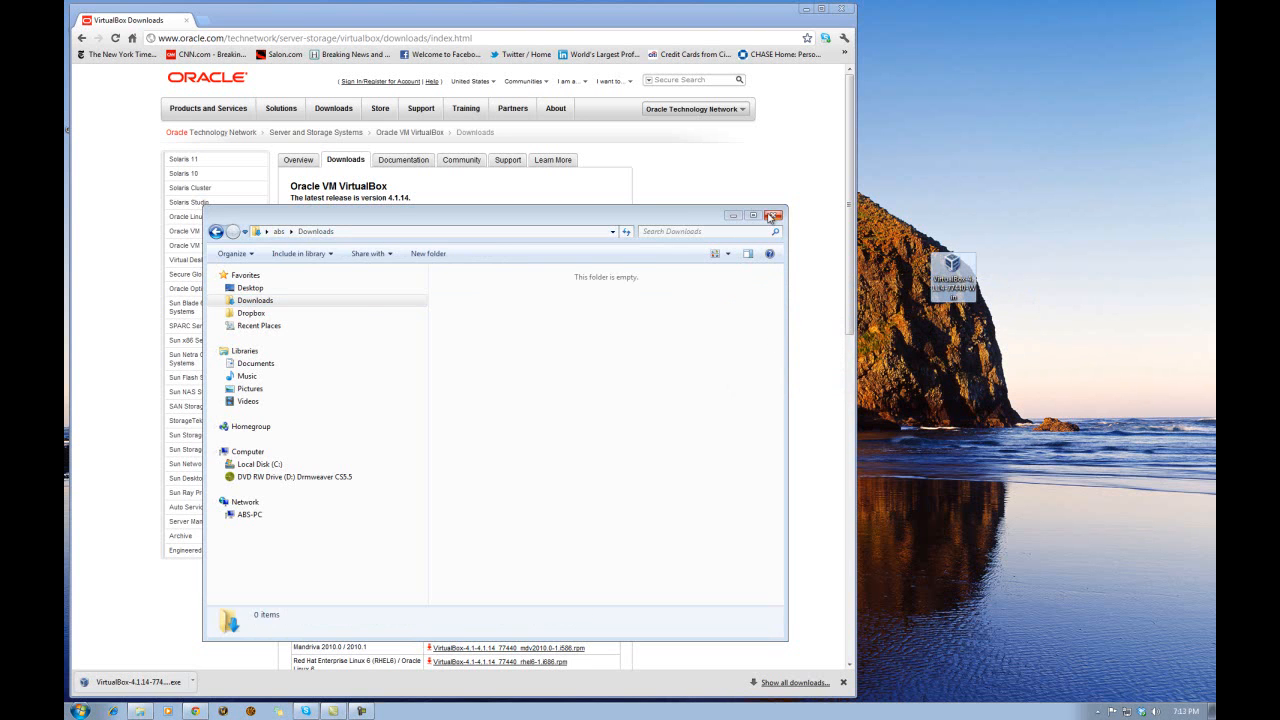
{"action": "left_click", "coordinate": [773, 215]}
{"action": "left_click", "coordinate": [803, 11]}
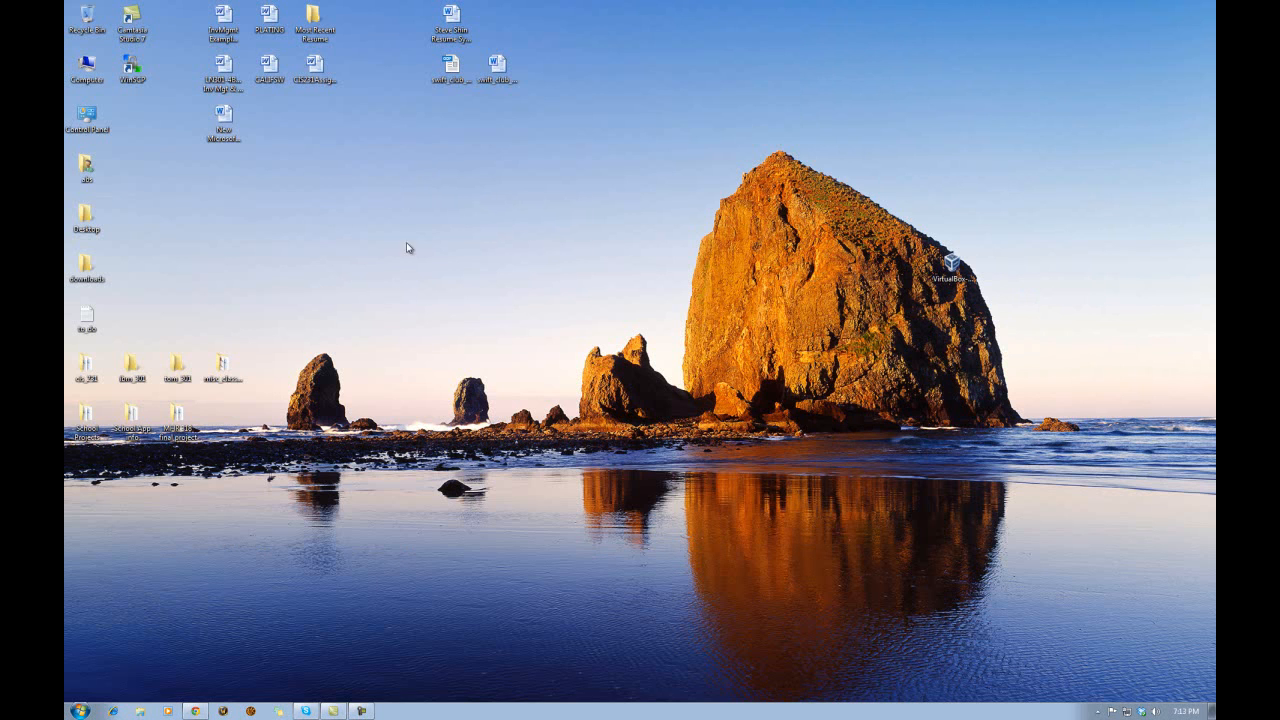
{"action": "left_click_drag", "start_coordinate": [321, 357], "coordinate": [280, 151]}
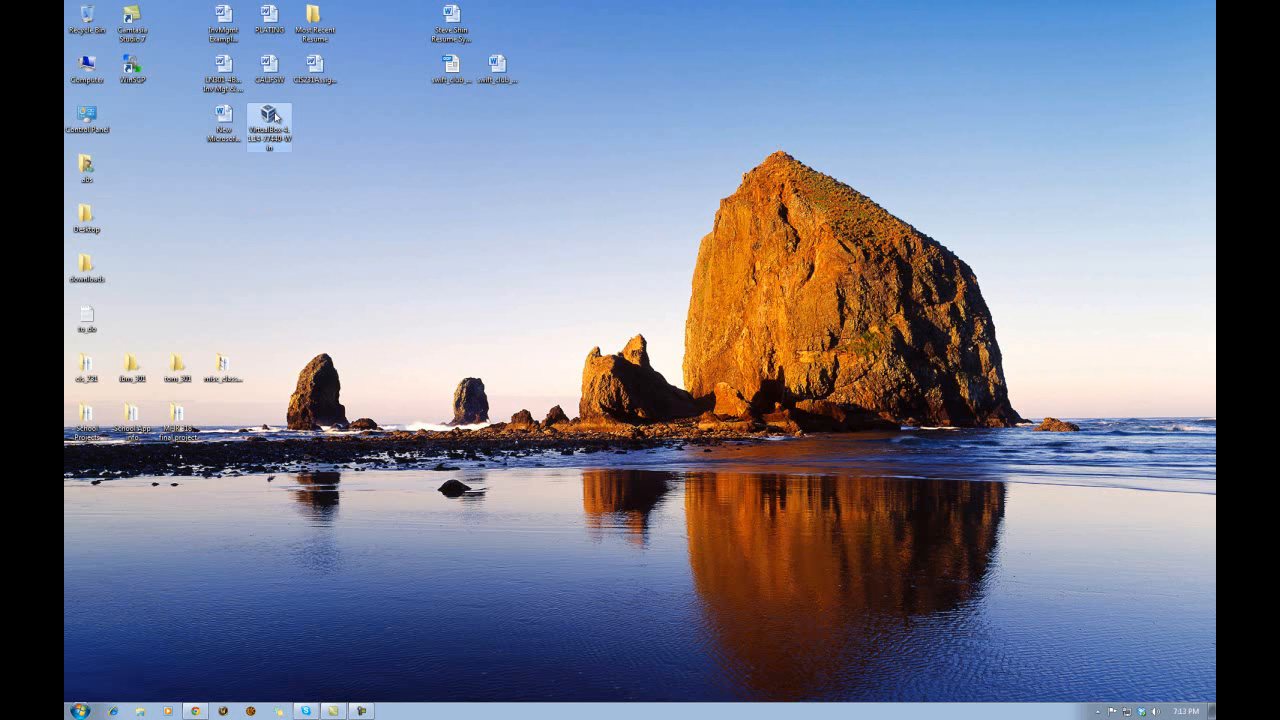
Run the VirtualBox installer and accept the default features and install location in Custom Setup
{"action": "double_click", "coordinate": [275, 117]}
{"action": "left_click", "coordinate": [686, 368]}
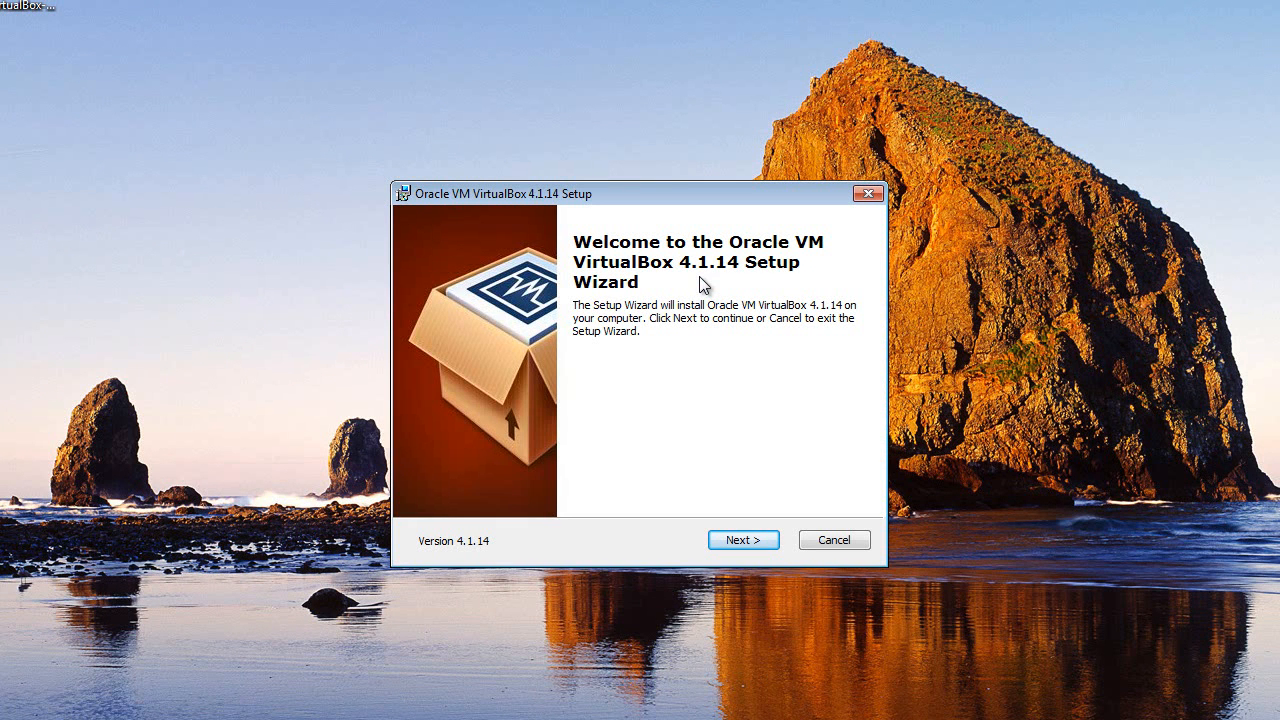
{"action": "left_click", "coordinate": [741, 541]}
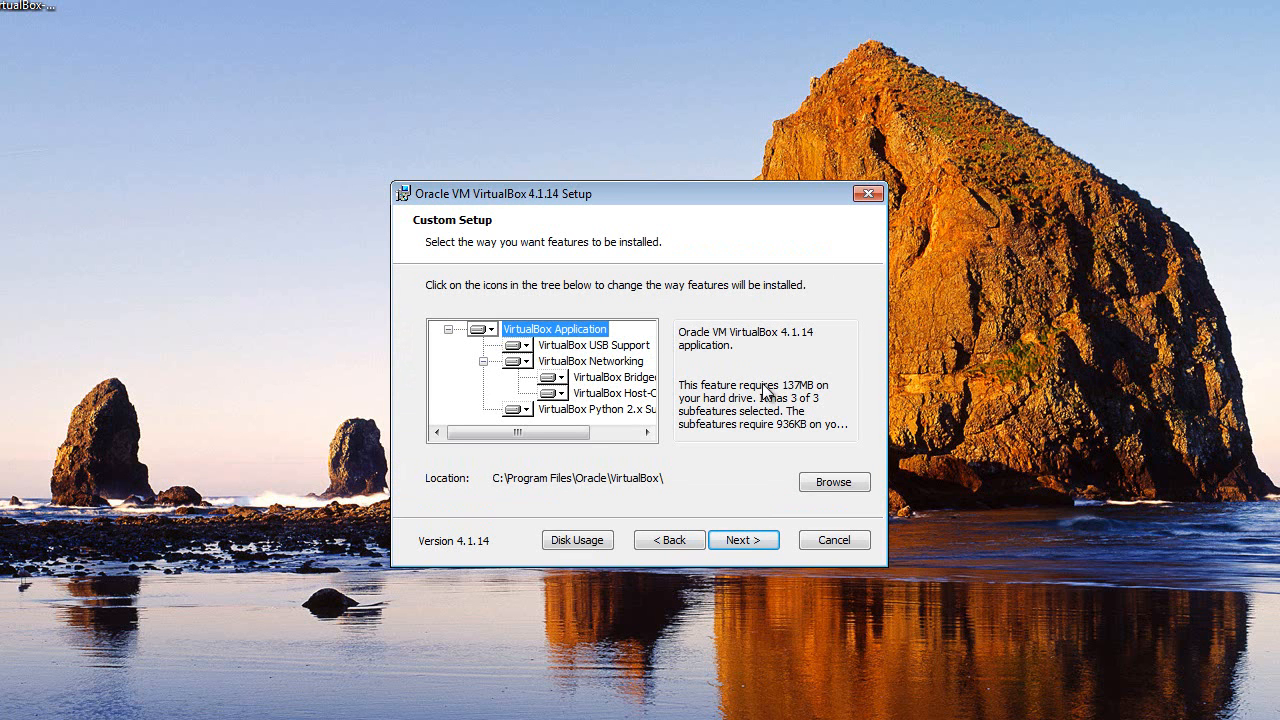
{"action": "left_click_drag", "start_coordinate": [563, 431], "coordinate": [520, 437]}
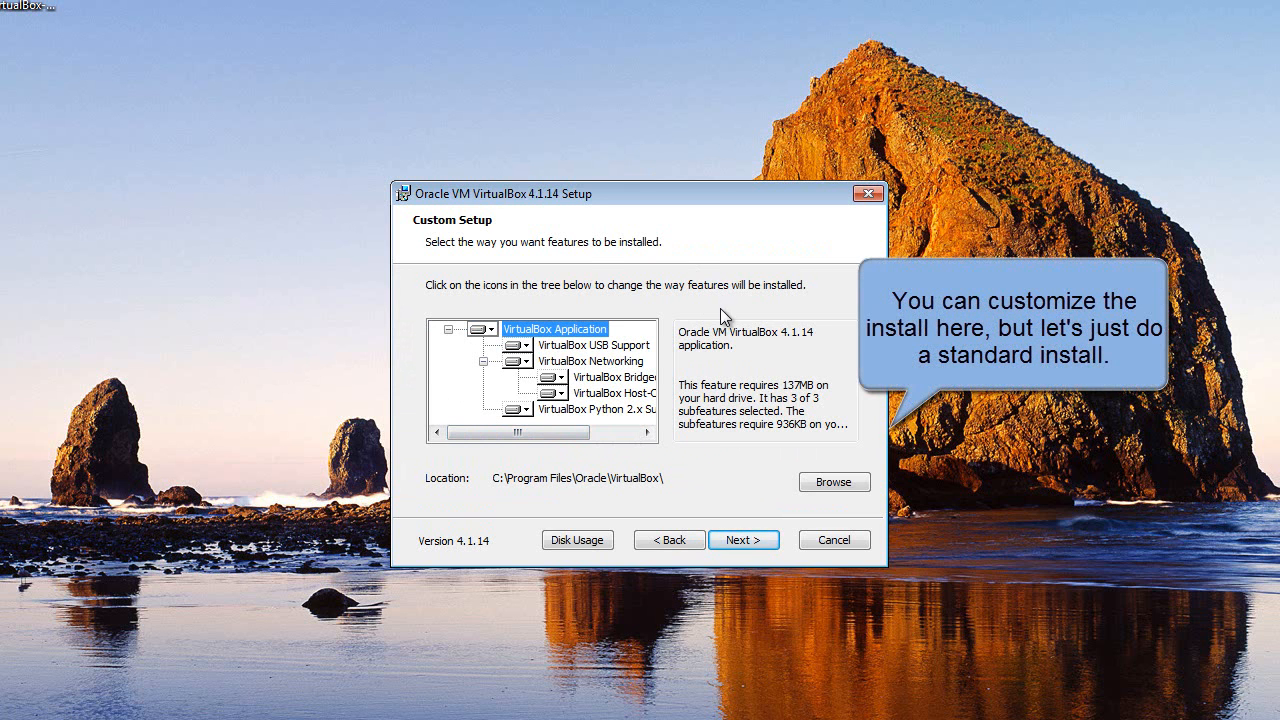
{"action": "left_click", "coordinate": [525, 346]}
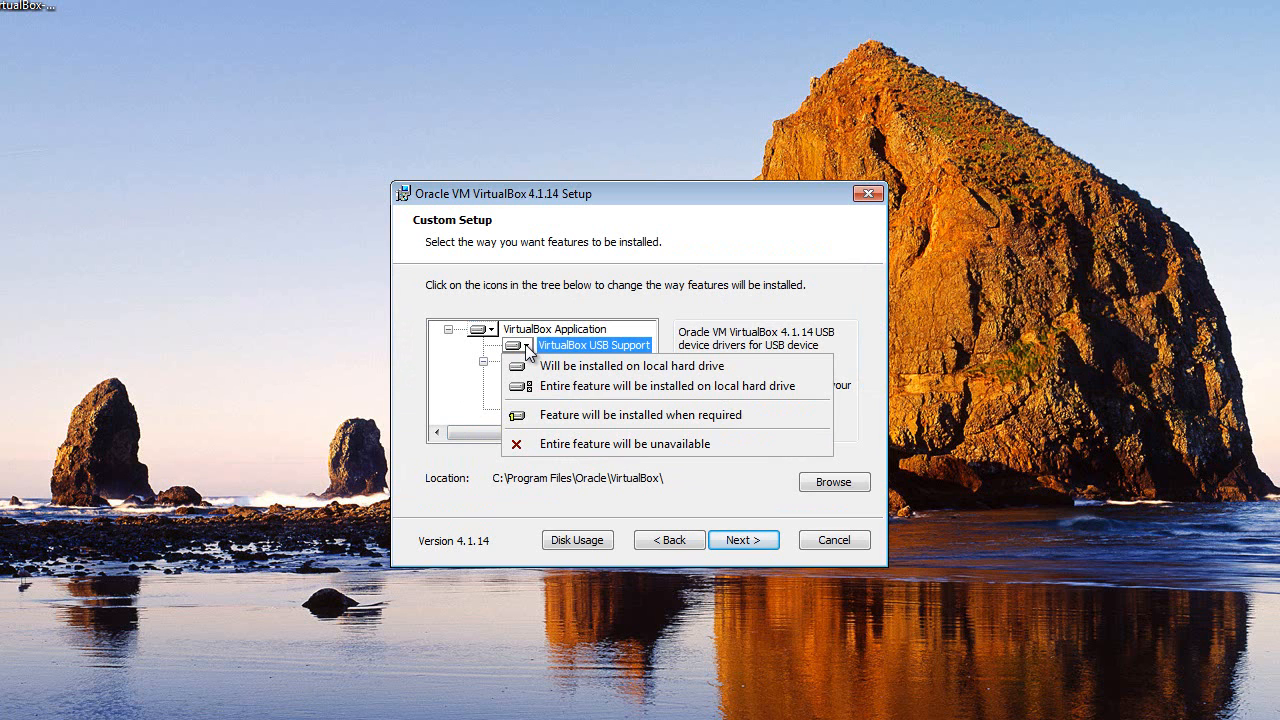
{"action": "left_click", "coordinate": [525, 344]}
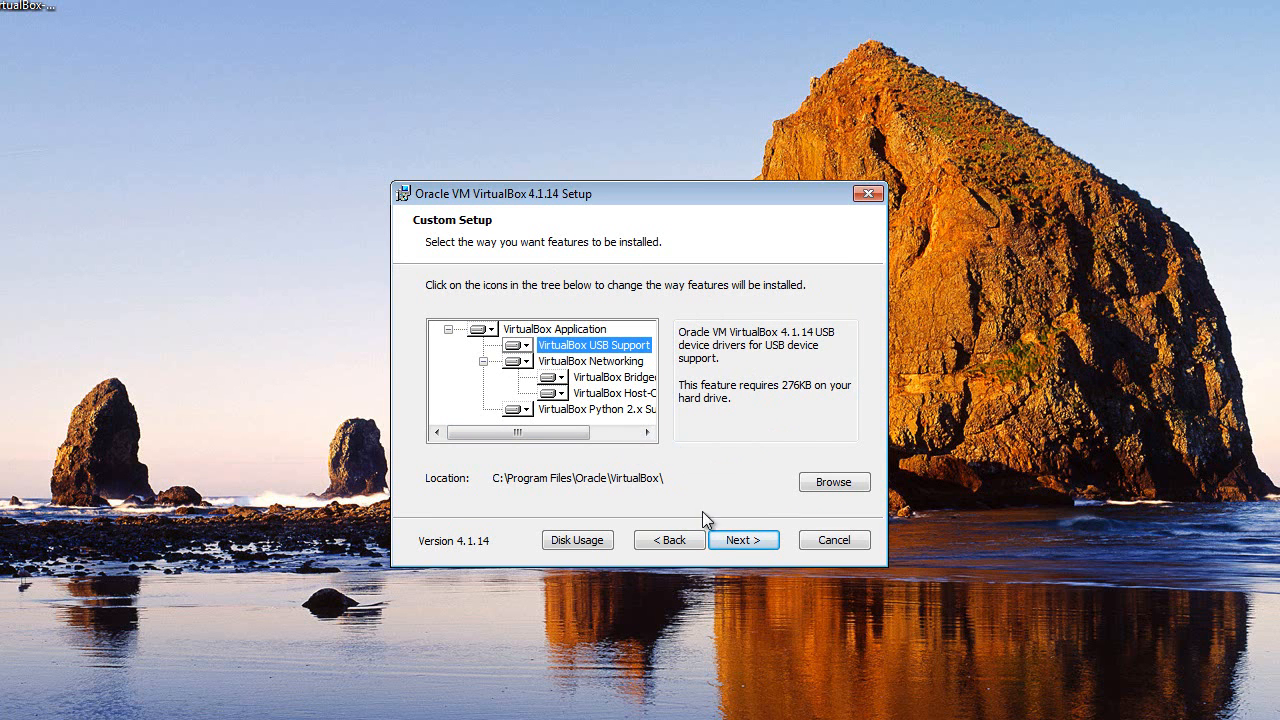
{"action": "left_click", "coordinate": [722, 541]}
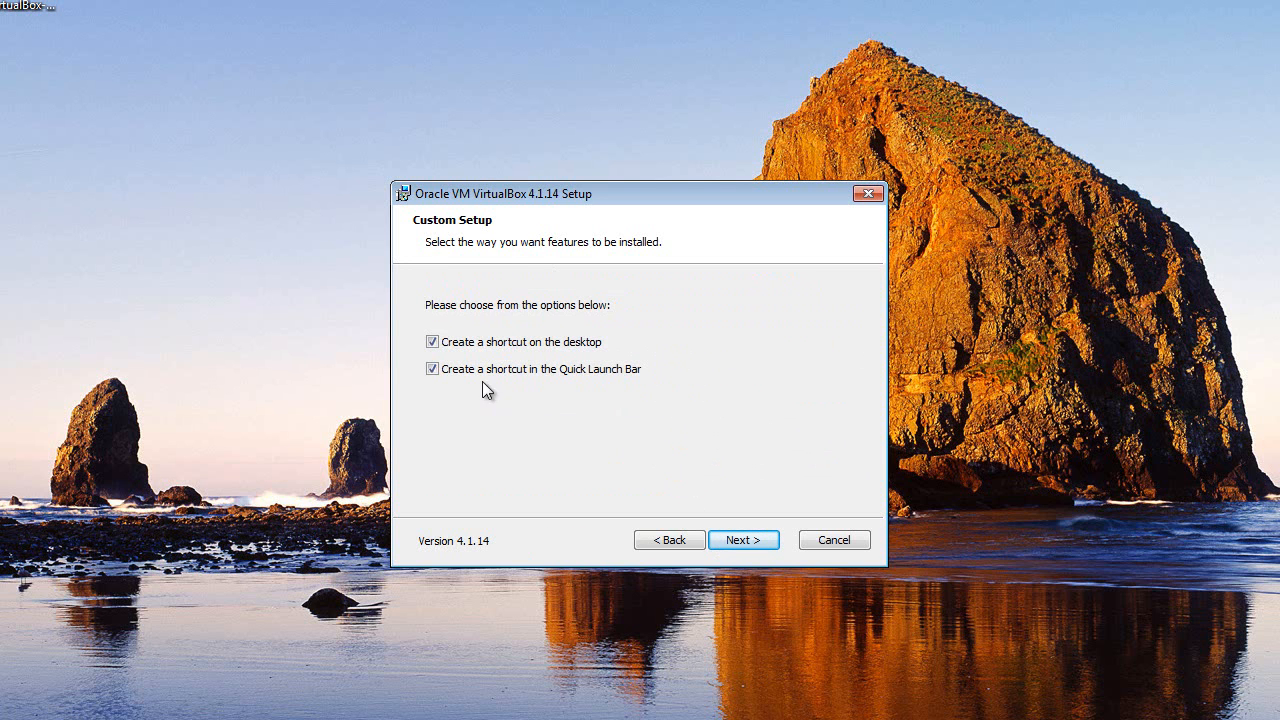
Turn off the Quick Launch Bar shortcut, accept the network interfaces warning, and start the installation
{"action": "left_click", "coordinate": [433, 370]}
{"action": "left_click", "coordinate": [740, 541]}
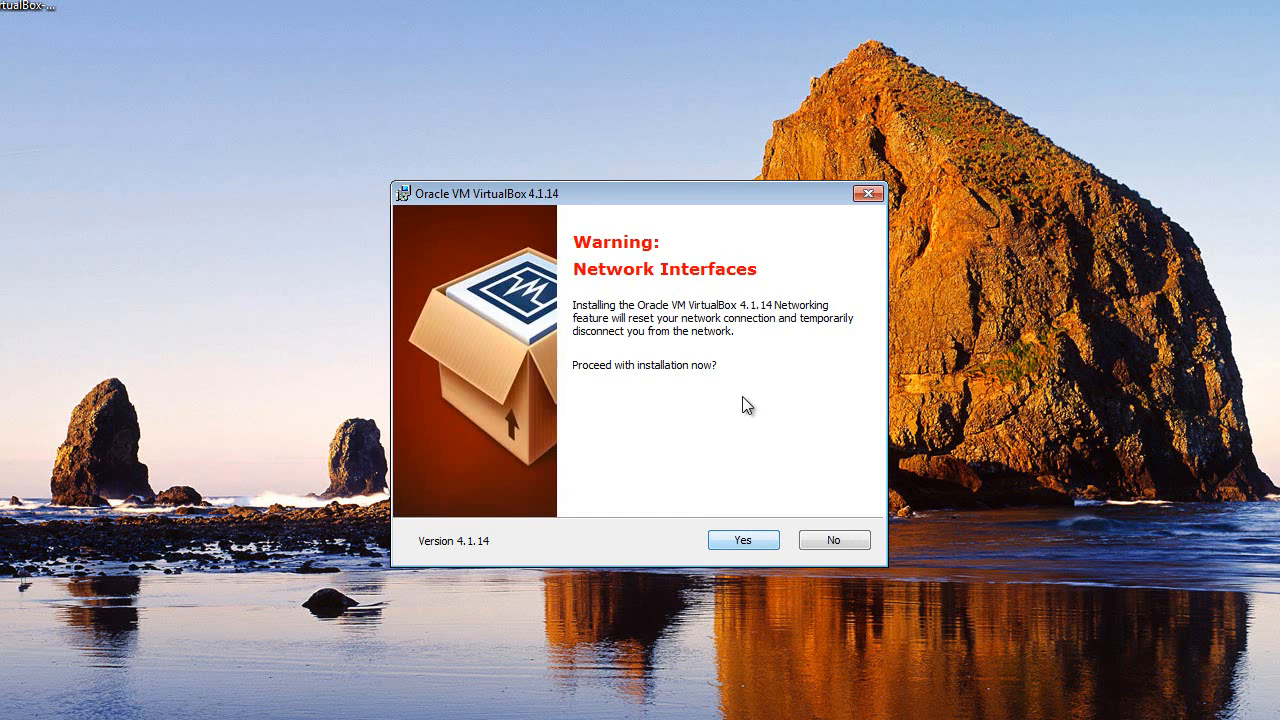
{"action": "left_click", "coordinate": [751, 540]}
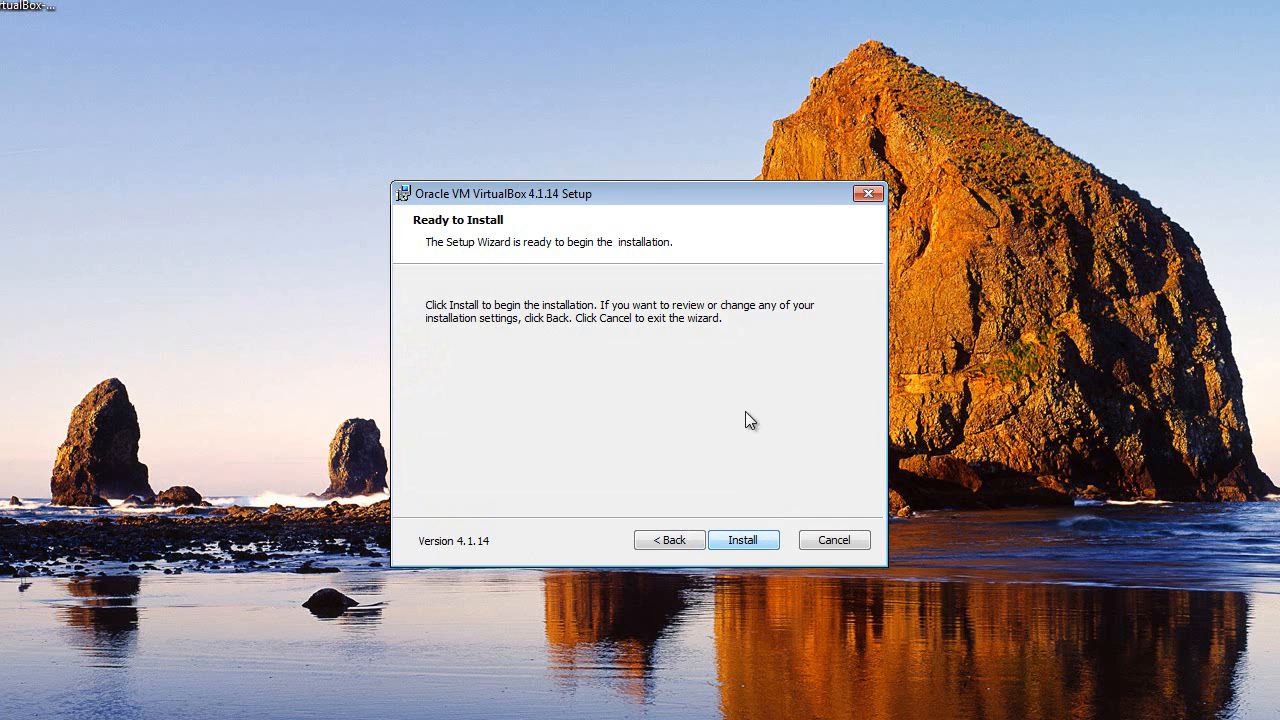
{"action": "left_click", "coordinate": [751, 540]}
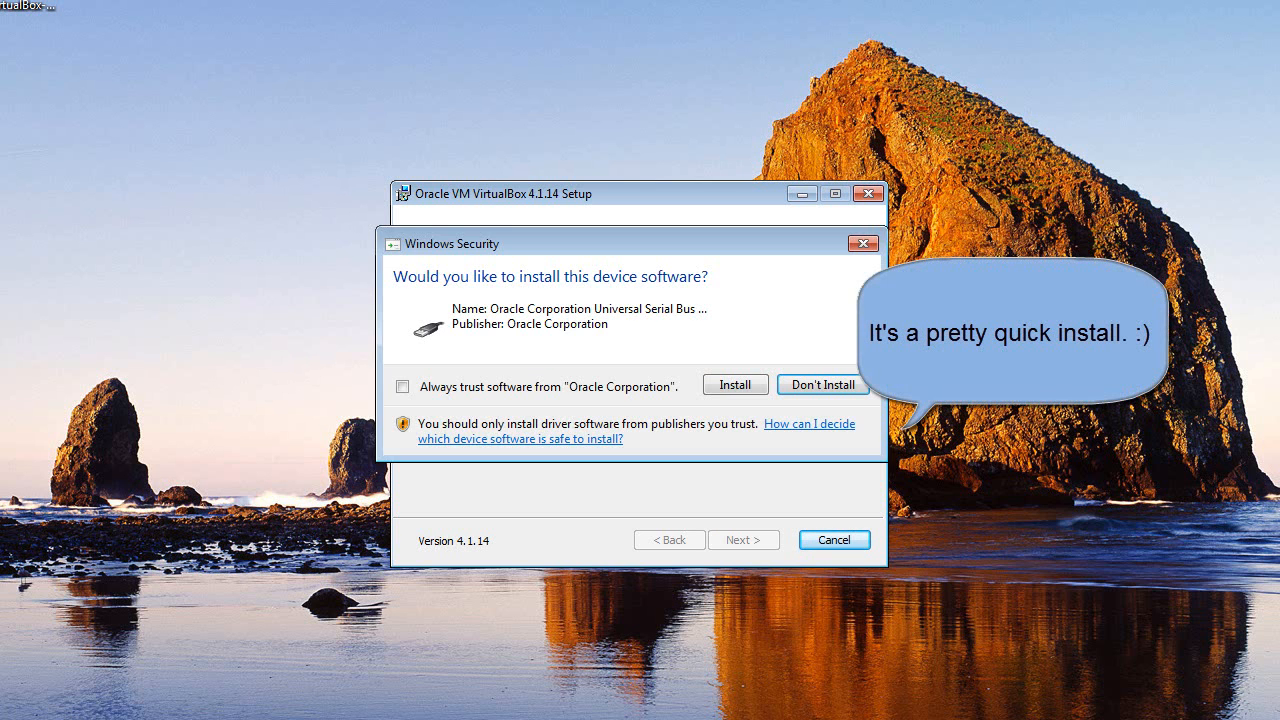
Always trust Oracle Corporation software, install the USB device driver, and finish the setup with VirtualBox set to start
{"action": "left_click", "coordinate": [522, 388]}
{"action": "left_click", "coordinate": [719, 389]}
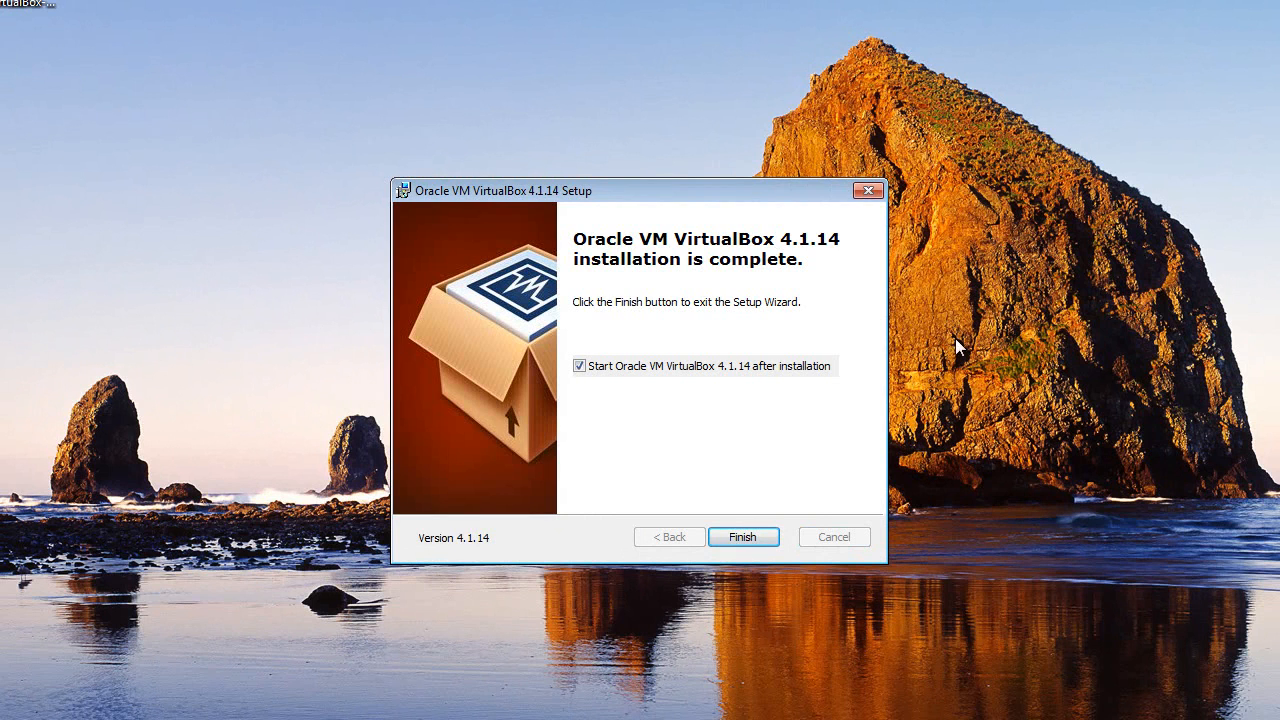
{"action": "left_click", "coordinate": [743, 536]}
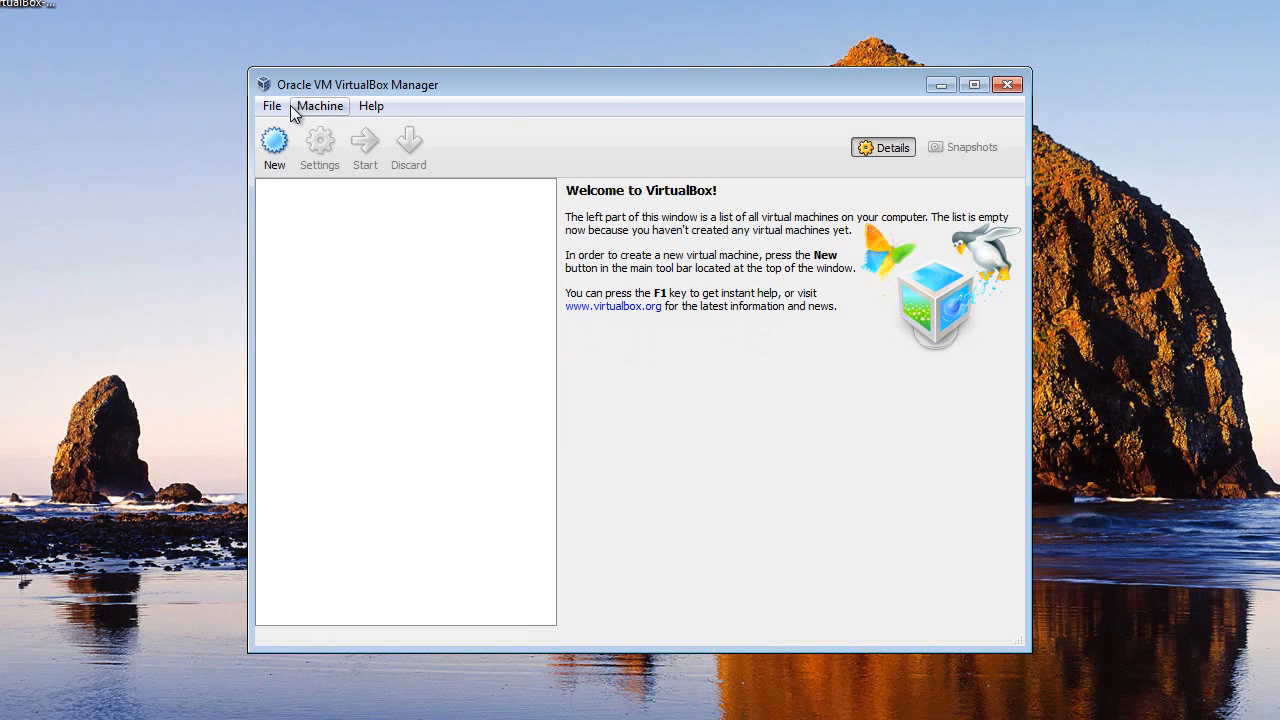
{"action": "left_click", "coordinate": [271, 106]}
{"action": "left_click", "coordinate": [668, 101]}
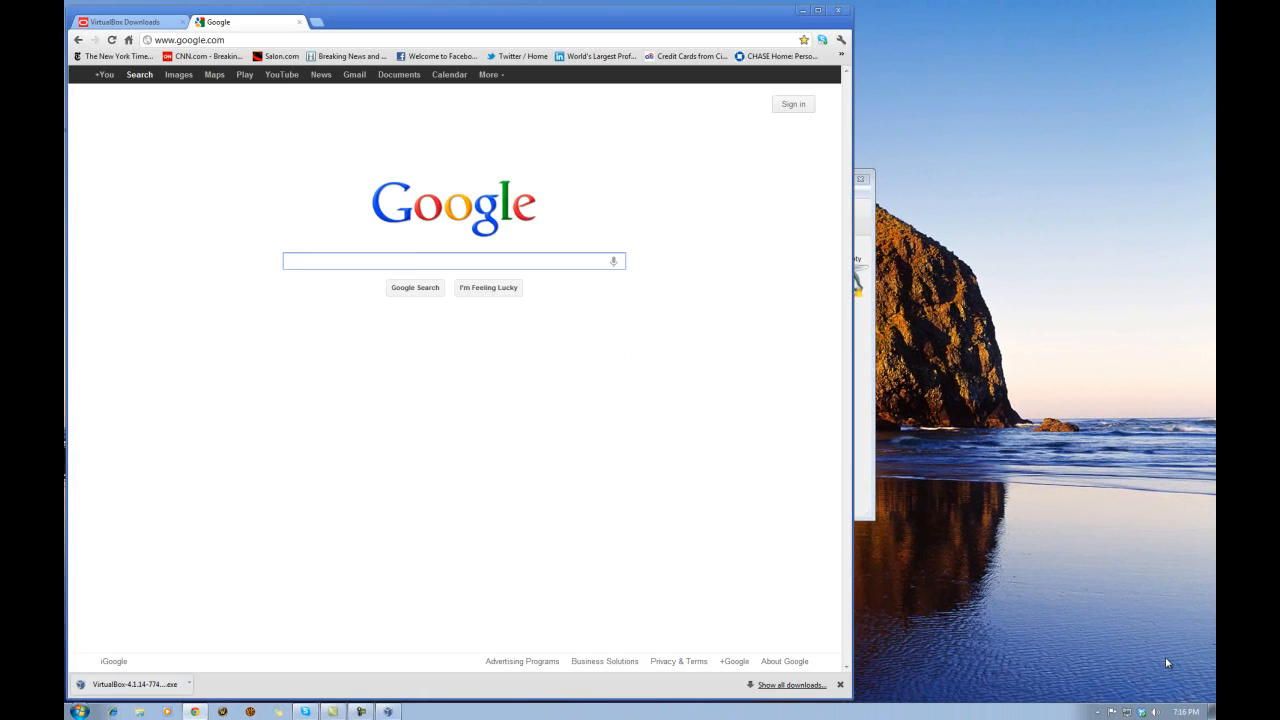
Search Google for Ubuntu and open the Ubuntu website
{"action": "type", "text": "u"}
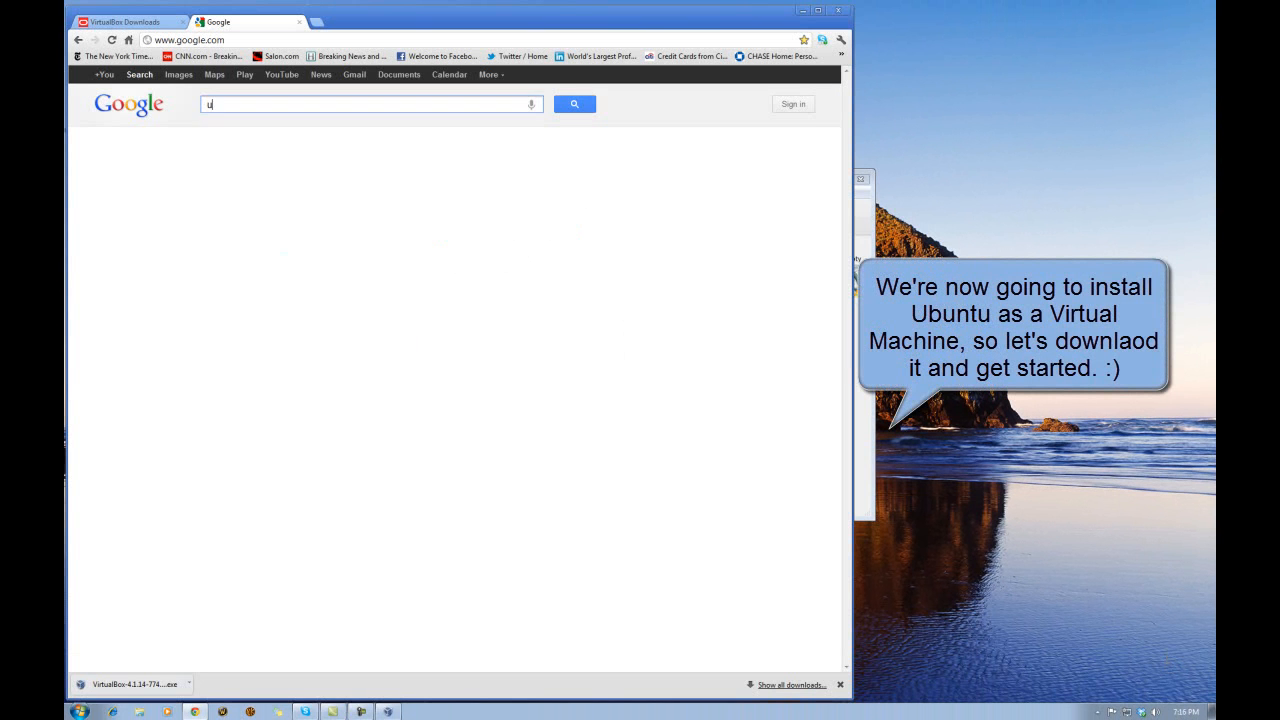
{"action": "type", "text": "bn"}
{"action": "type", "text": "ntu"}
{"action": "key", "text": "Return"}
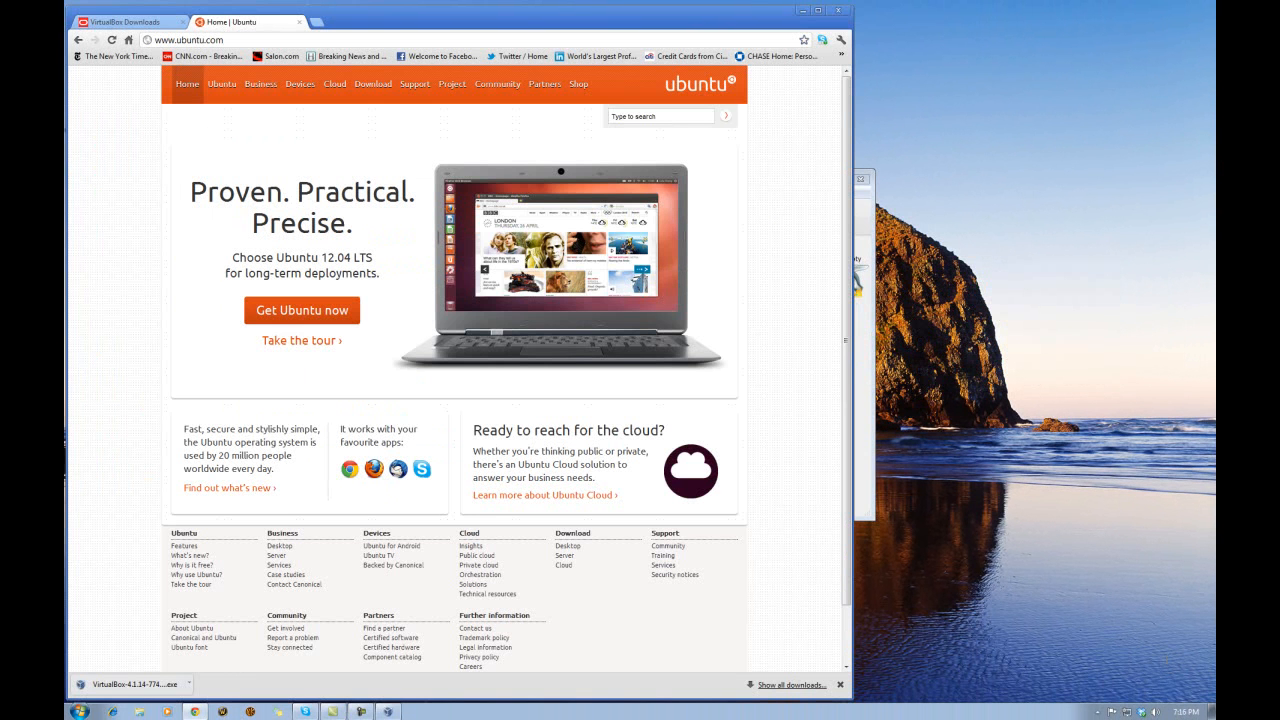
Download the 64 bit version of Ubuntu Desktop 12.04 LTS from the Ubuntu download pages
{"action": "left_click", "coordinate": [373, 85]}
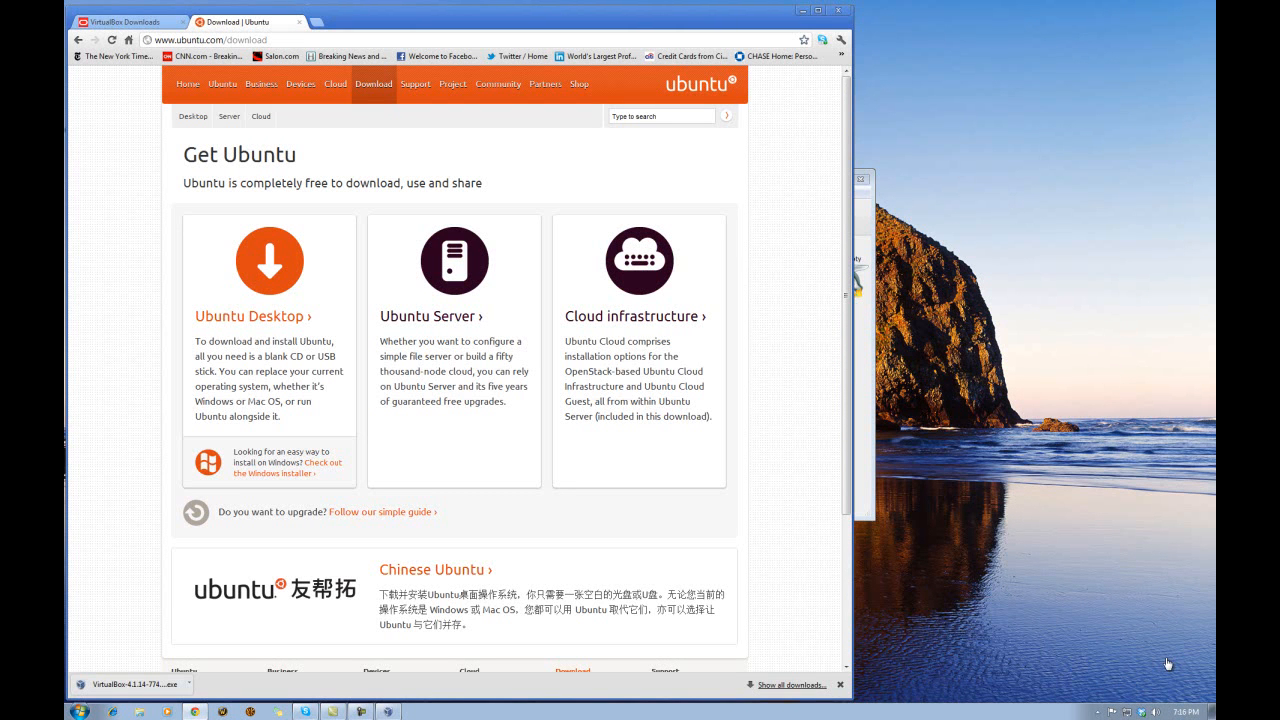
{"action": "left_click", "coordinate": [253, 316]}
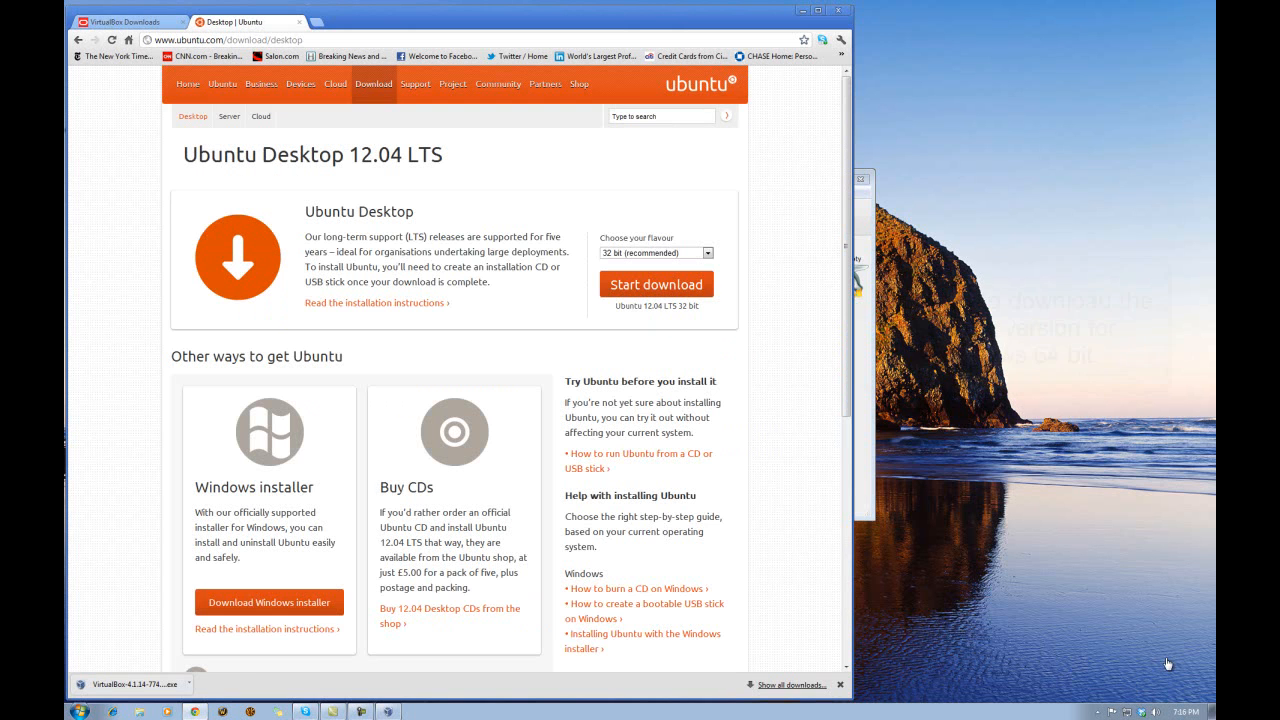
{"action": "scroll", "coordinate": [455, 400], "scroll_direction": "down", "scroll_amount": 1}
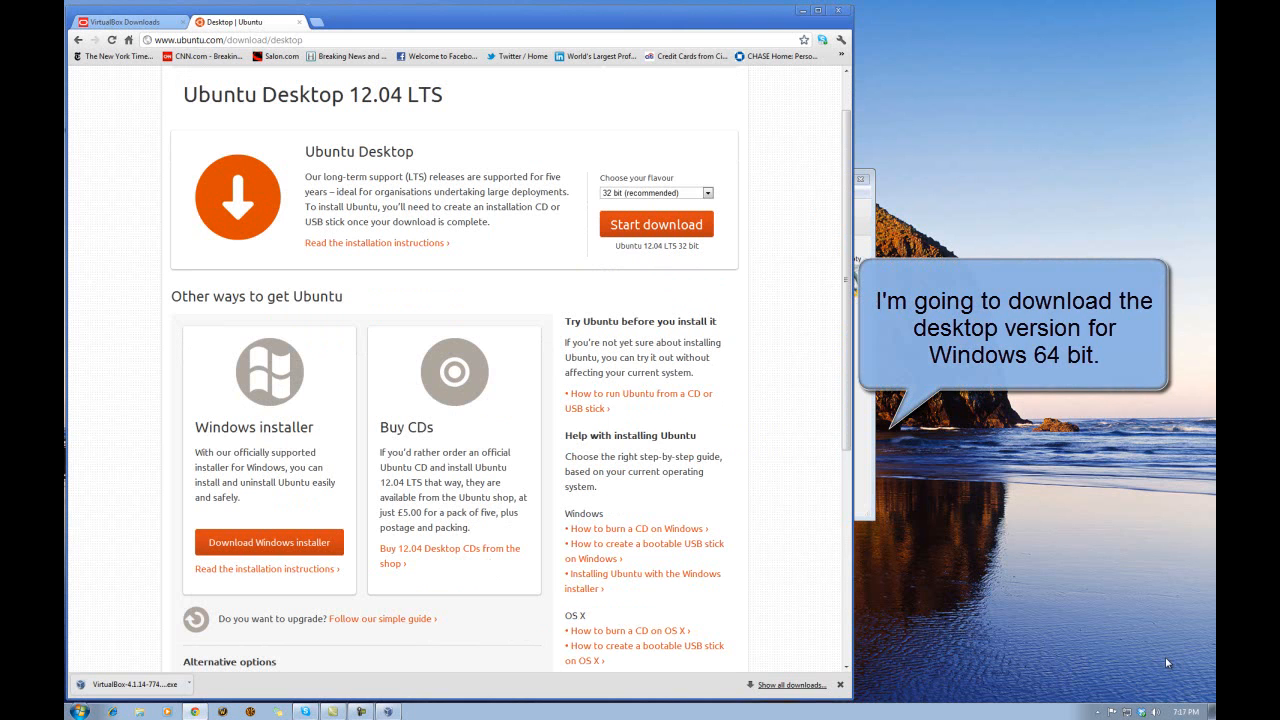
{"action": "left_click", "coordinate": [707, 193]}
{"action": "left_click", "coordinate": [640, 217]}
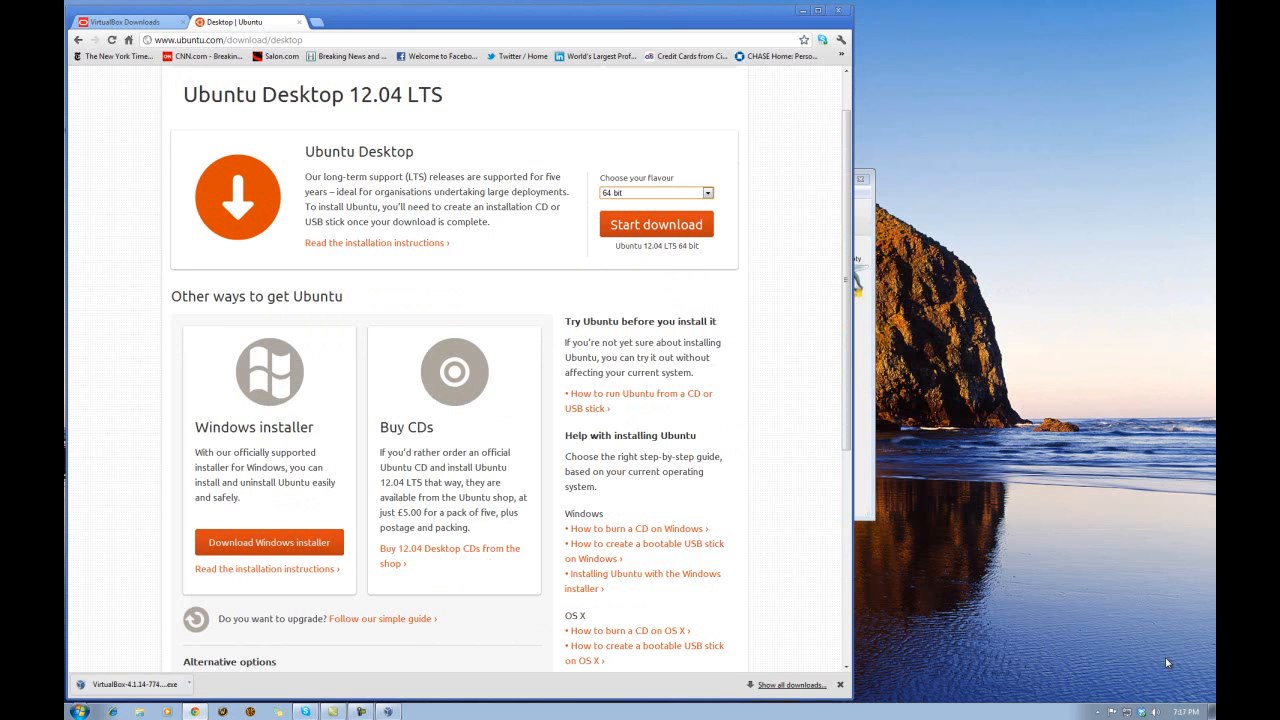
{"action": "left_click", "coordinate": [1167, 663]}
{"action": "left_click", "coordinate": [656, 225]}
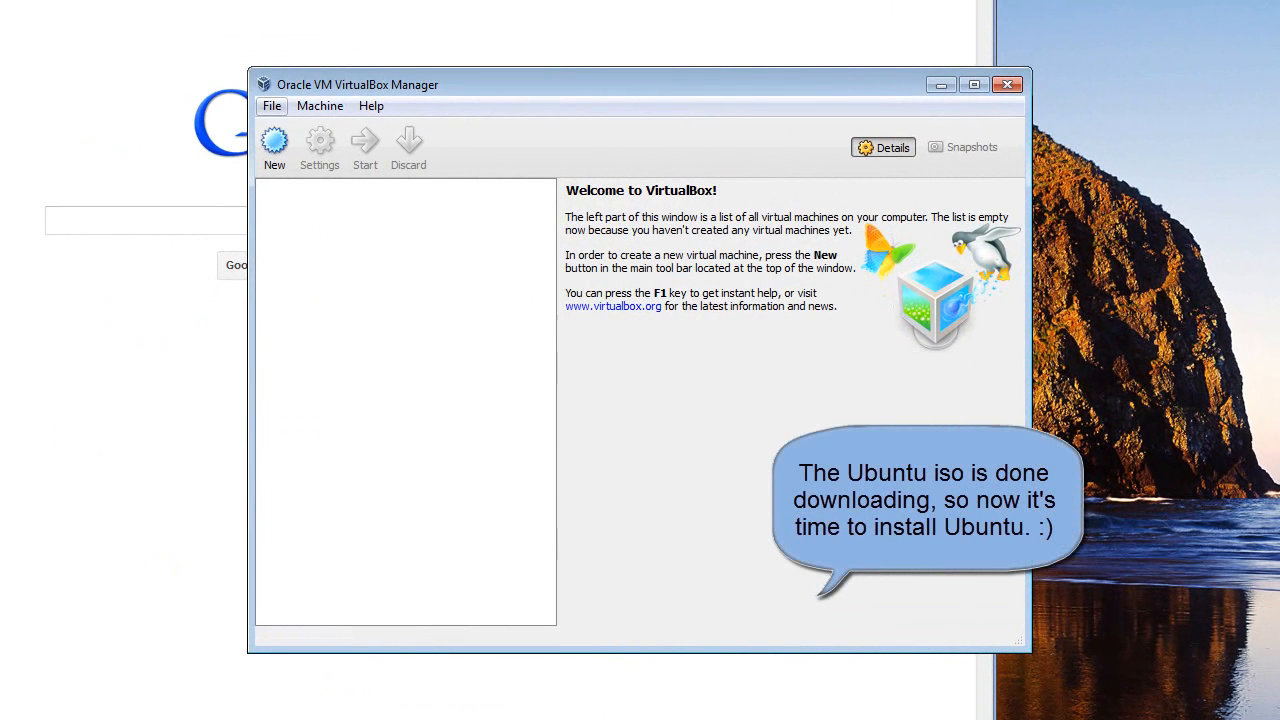
Start a new virtual machine in VirtualBox Manager named ubuntu1, with Linux as the operating system and Ubuntu as the version
{"action": "left_click", "coordinate": [320, 105]}
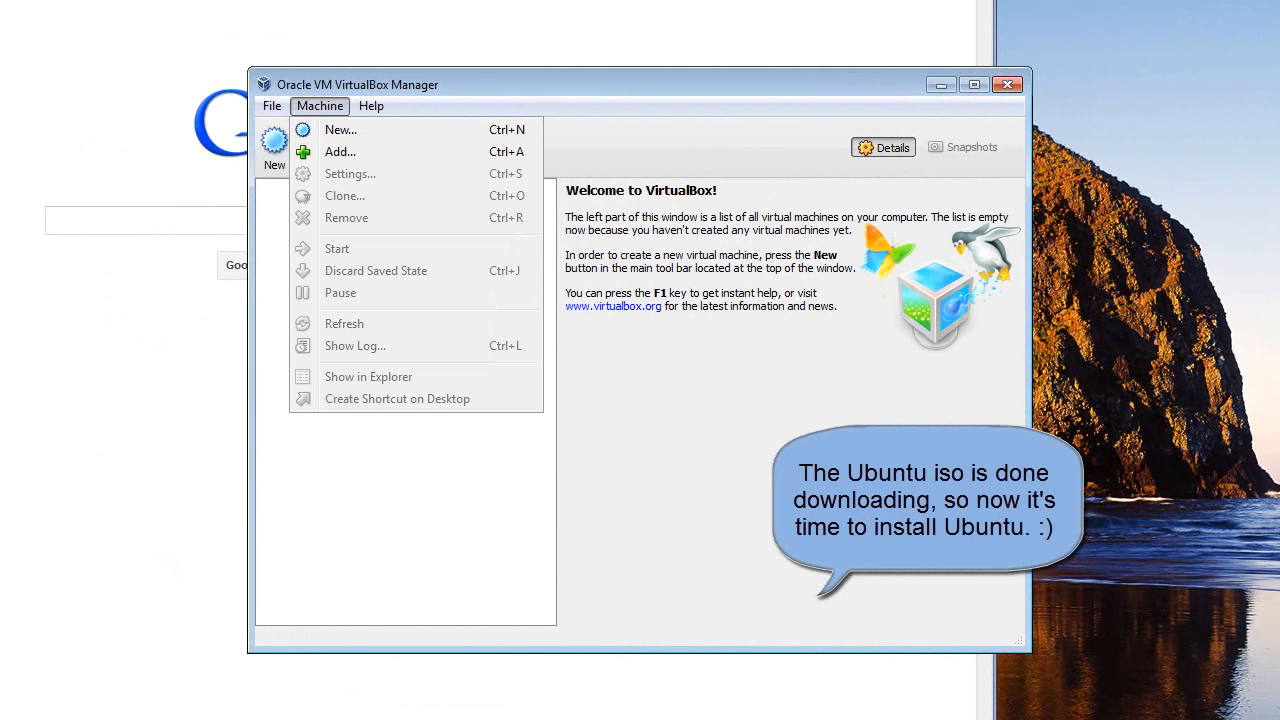
{"action": "left_click", "coordinate": [341, 130]}
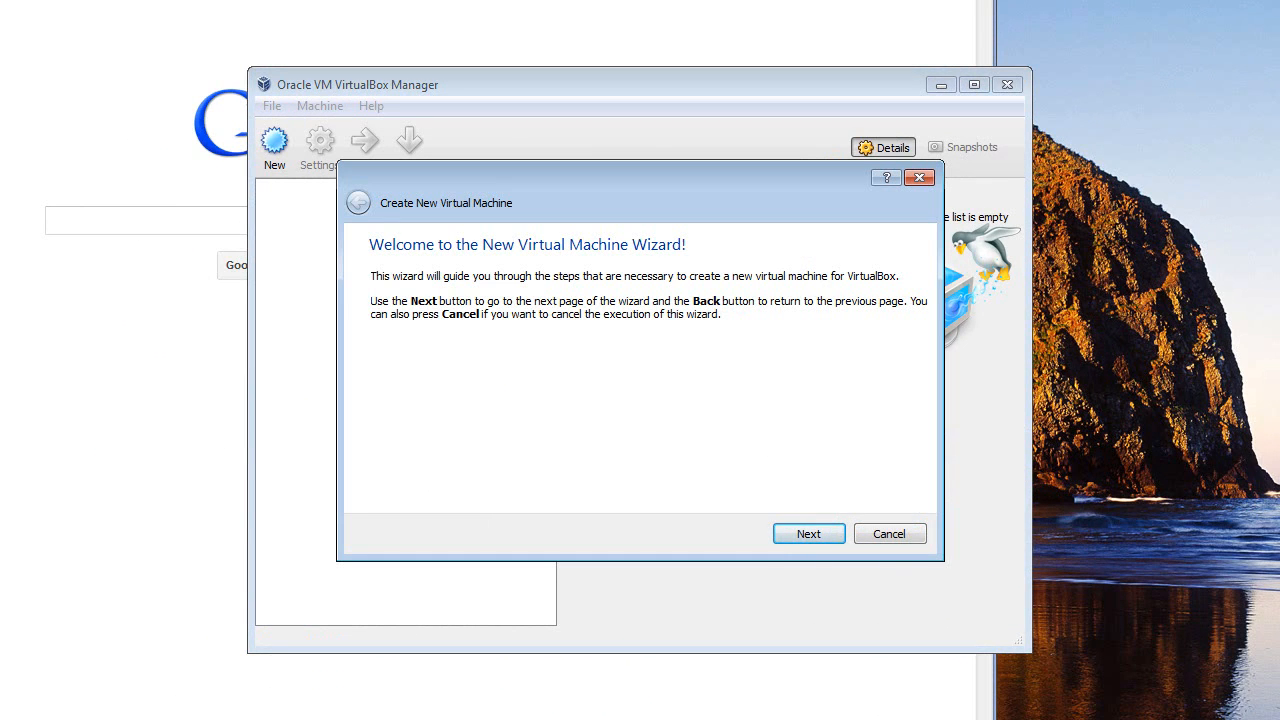
{"action": "key", "text": "Return"}
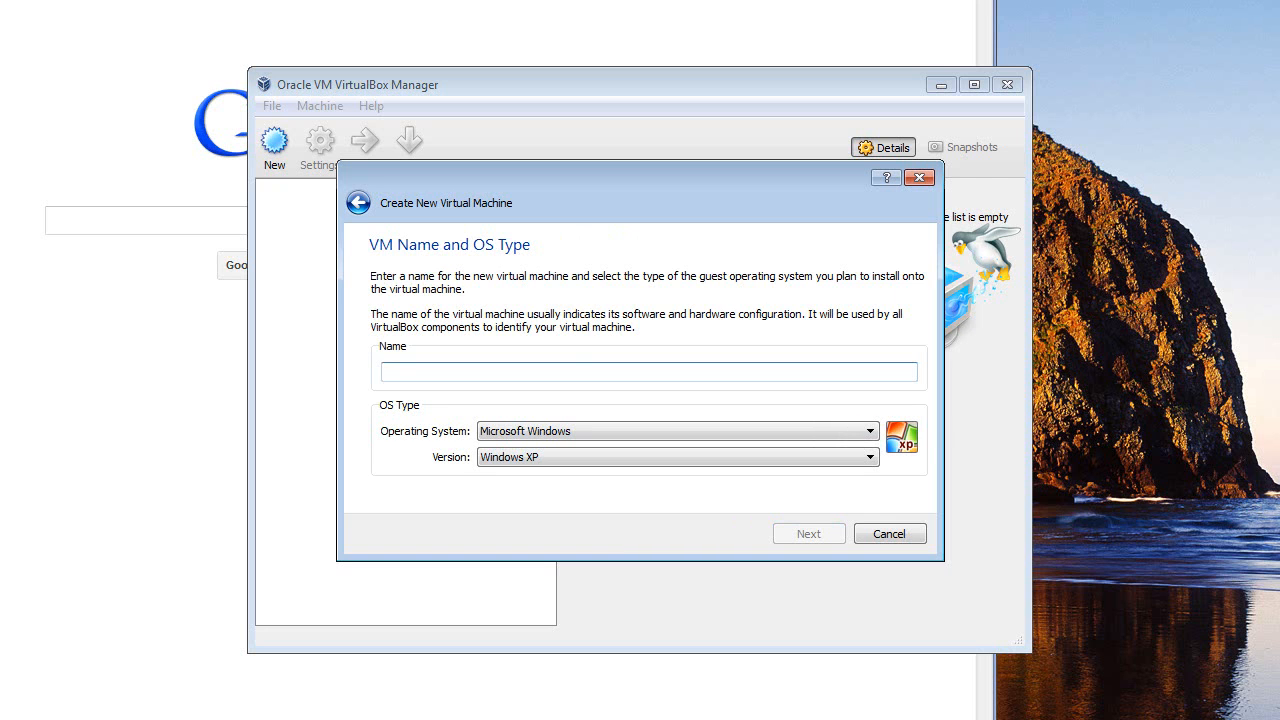
{"action": "type", "text": "ubuntu1"}
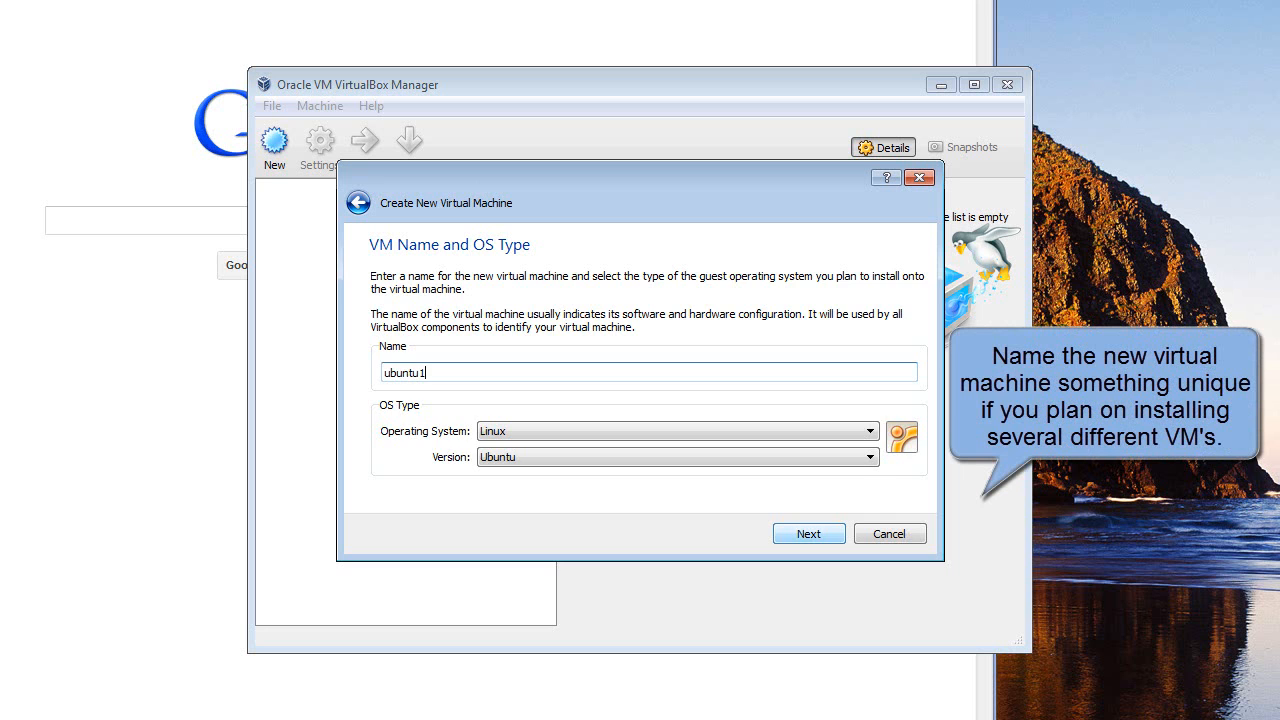
{"action": "key", "text": "Return"}
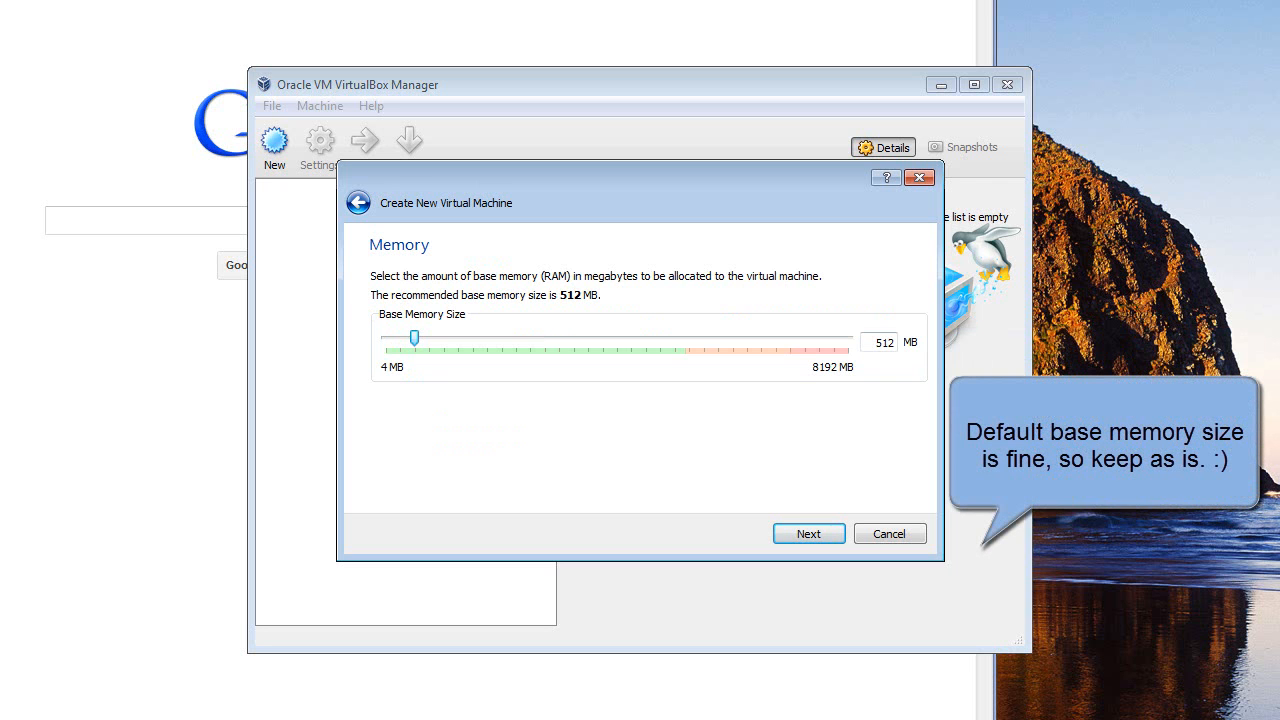
Keep 512 MB base memory, add a new dynamically allocated 8.00 GB VDI start-up disk named ubuntu1, and create the virtual machine
{"action": "key", "text": "Return"}
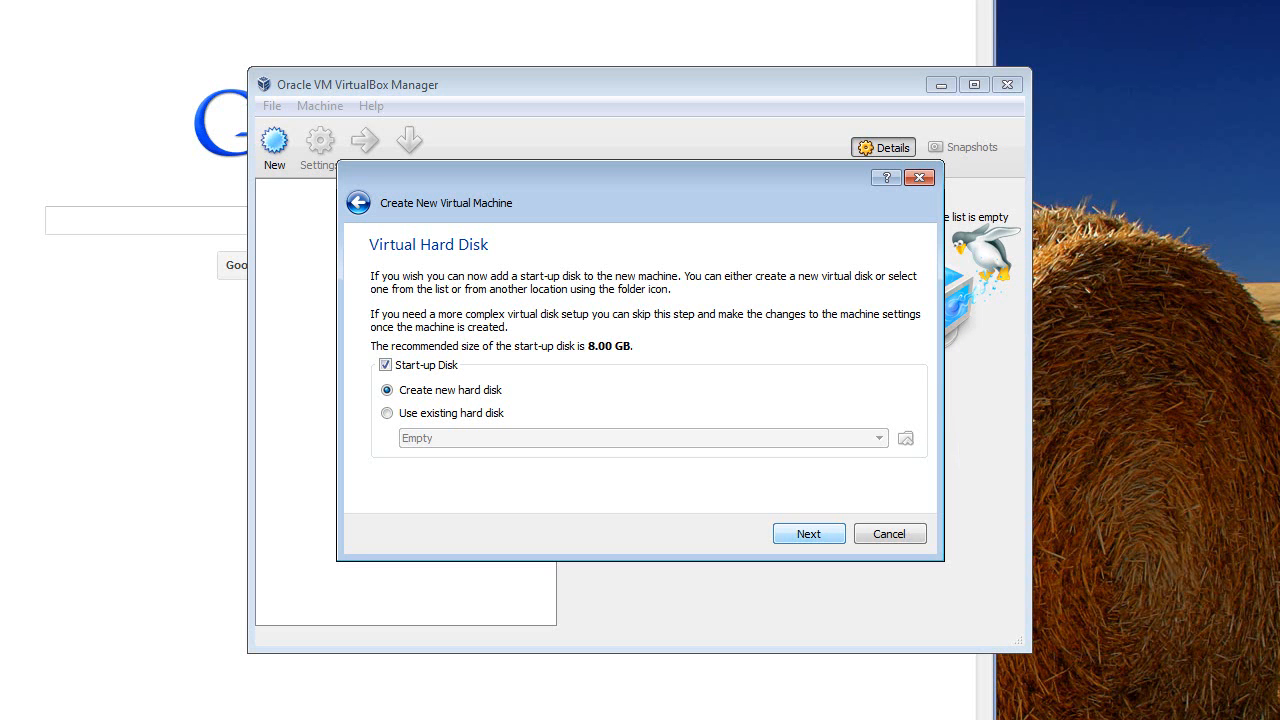
{"action": "key", "text": "Return"}
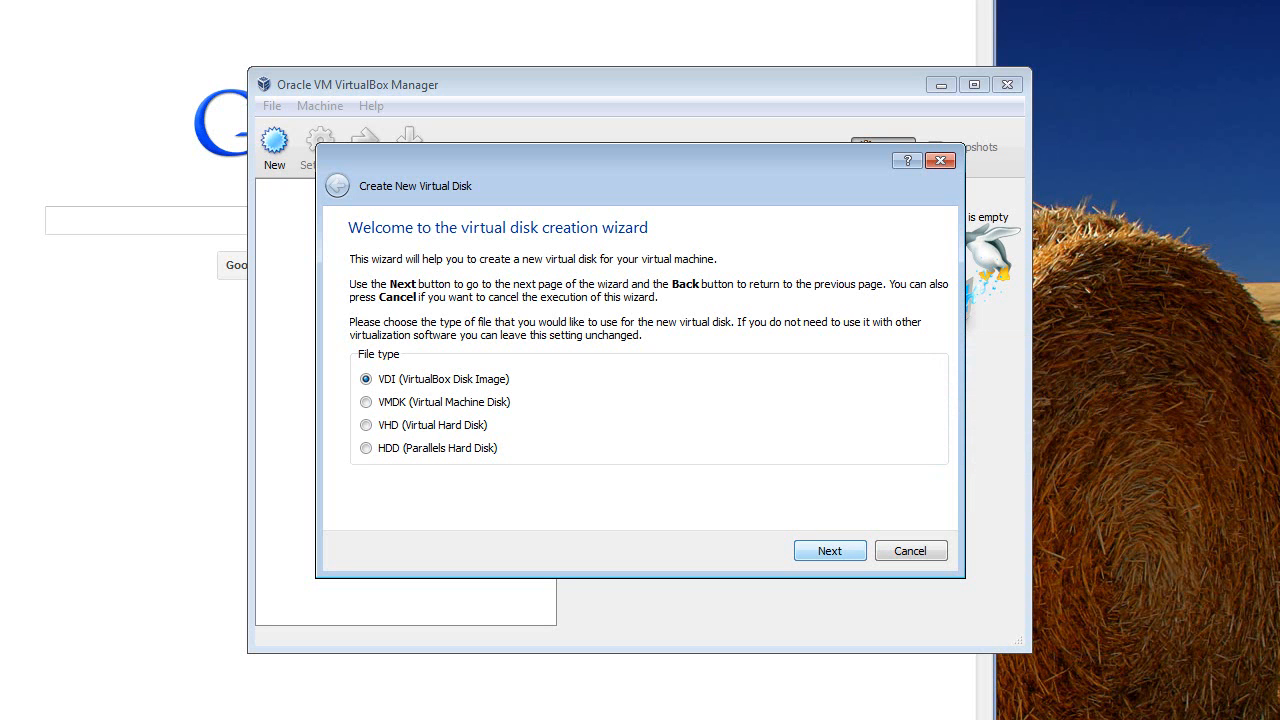
{"action": "key", "text": "Return"}
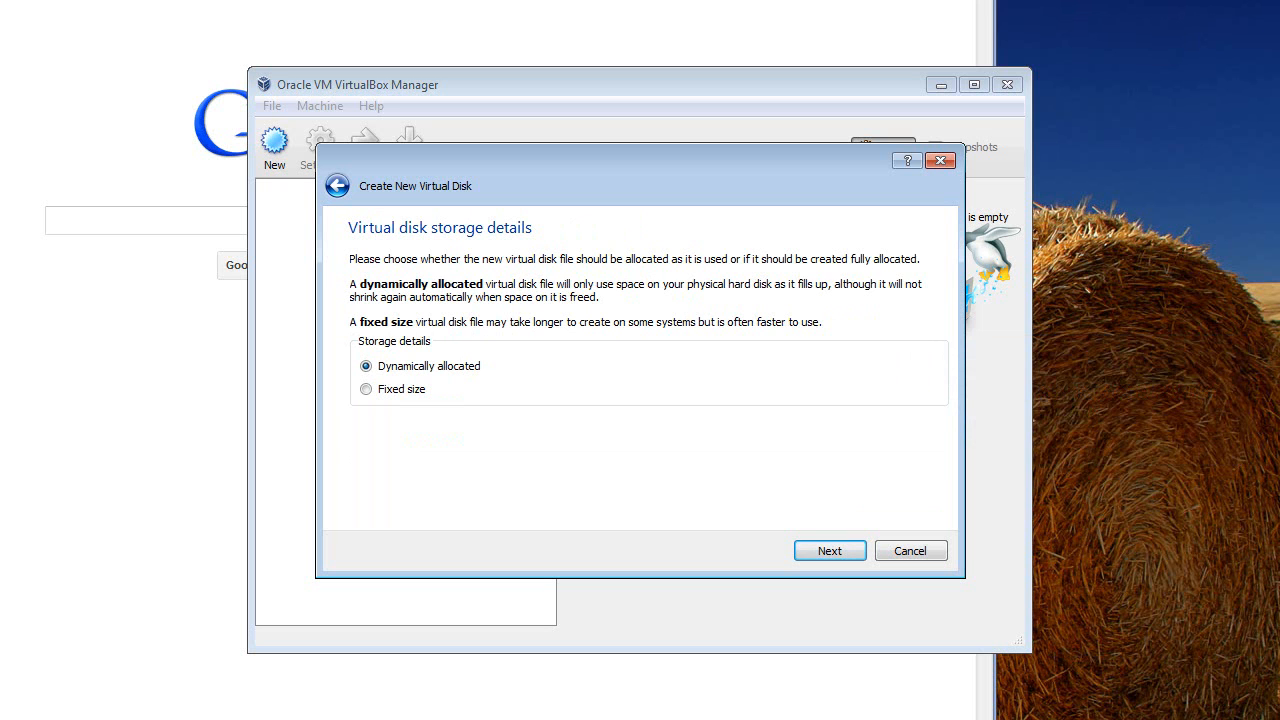
{"action": "key", "text": "Return"}
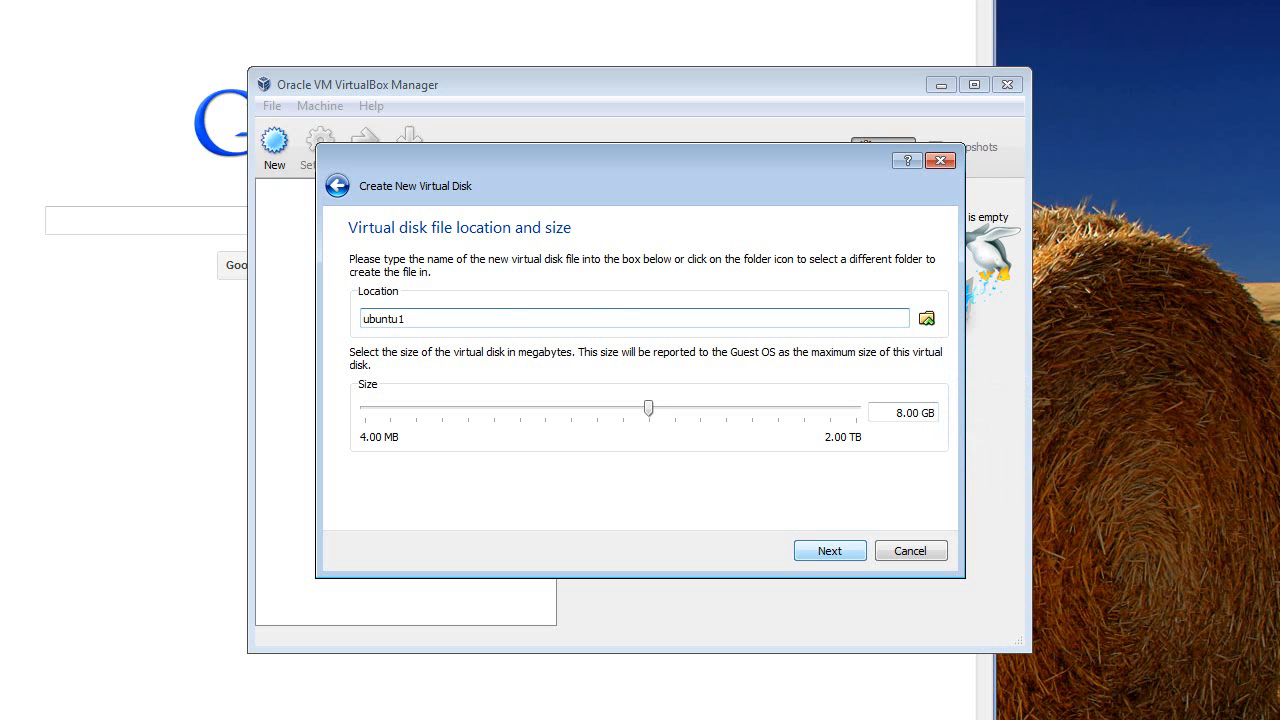
{"action": "key", "text": "Return"}
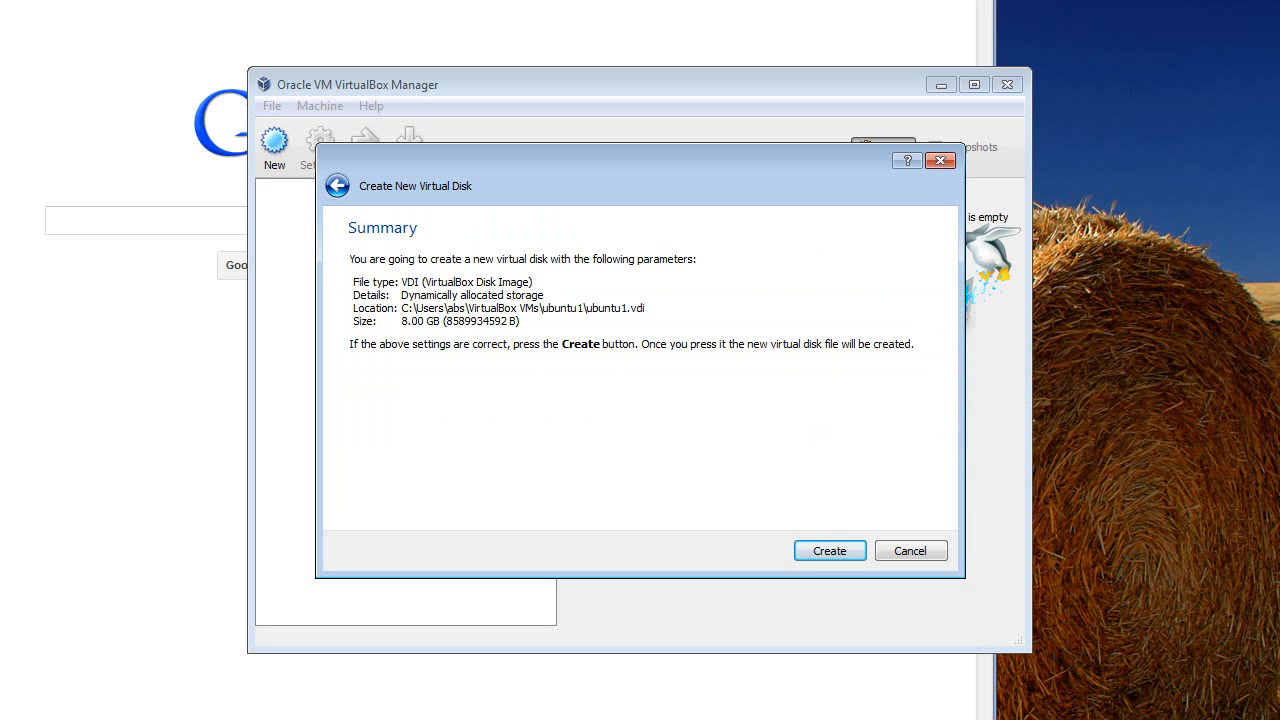
{"action": "key", "text": "Return"}
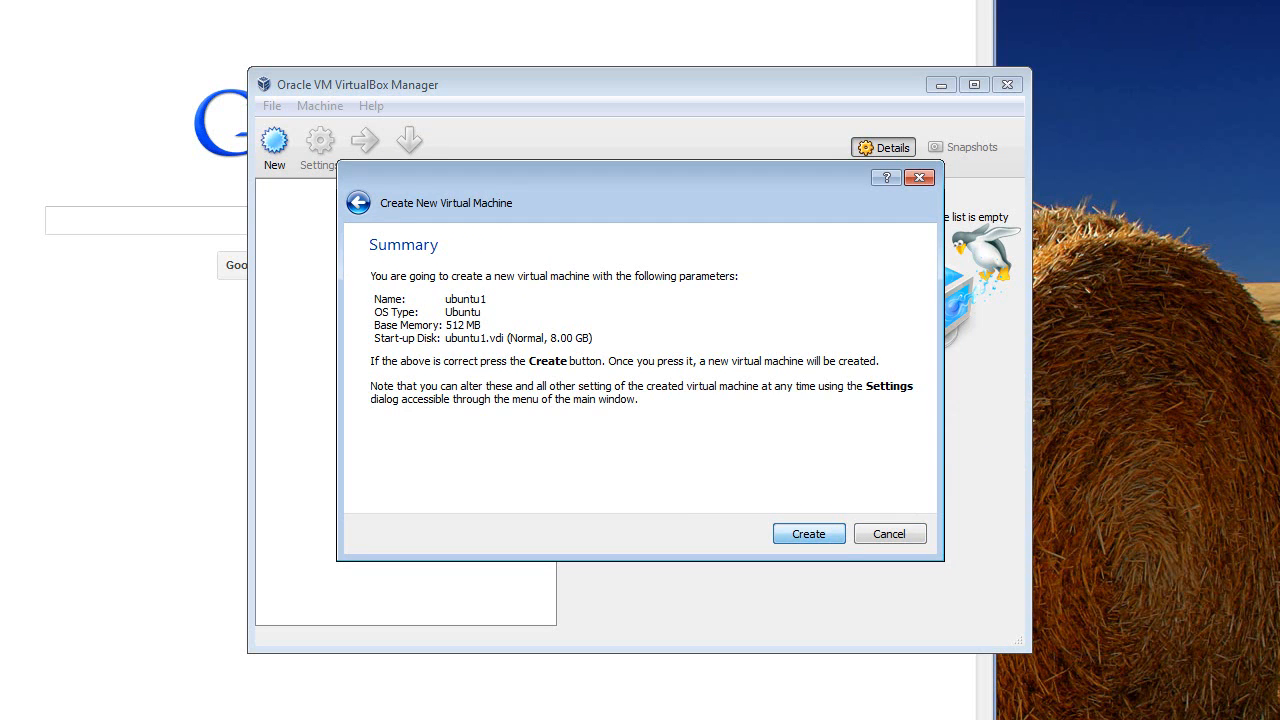
{"action": "key", "text": "Return"}
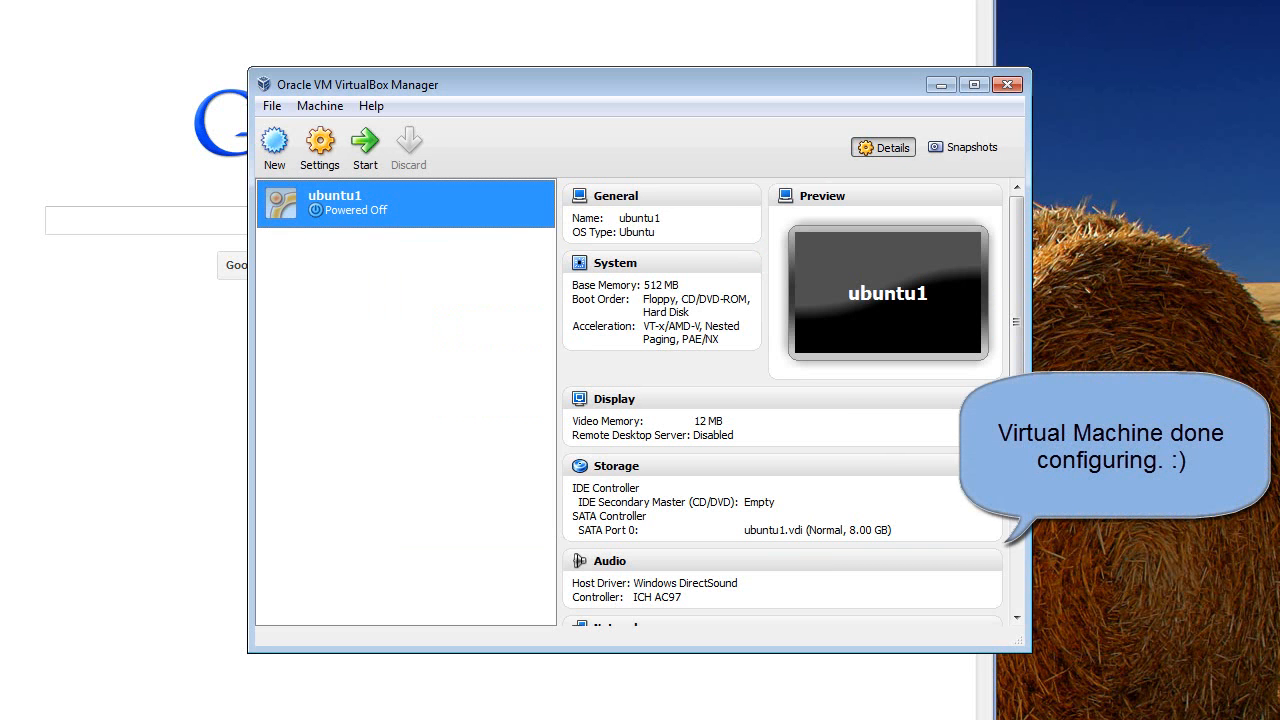
Start the ubuntu1 virtual machine, dismiss the keyboard capture notice, and continue past the First Run Wizard's welcome page
{"action": "left_click_drag", "start_coordinate": [1016, 321], "coordinate": [1016, 481]}
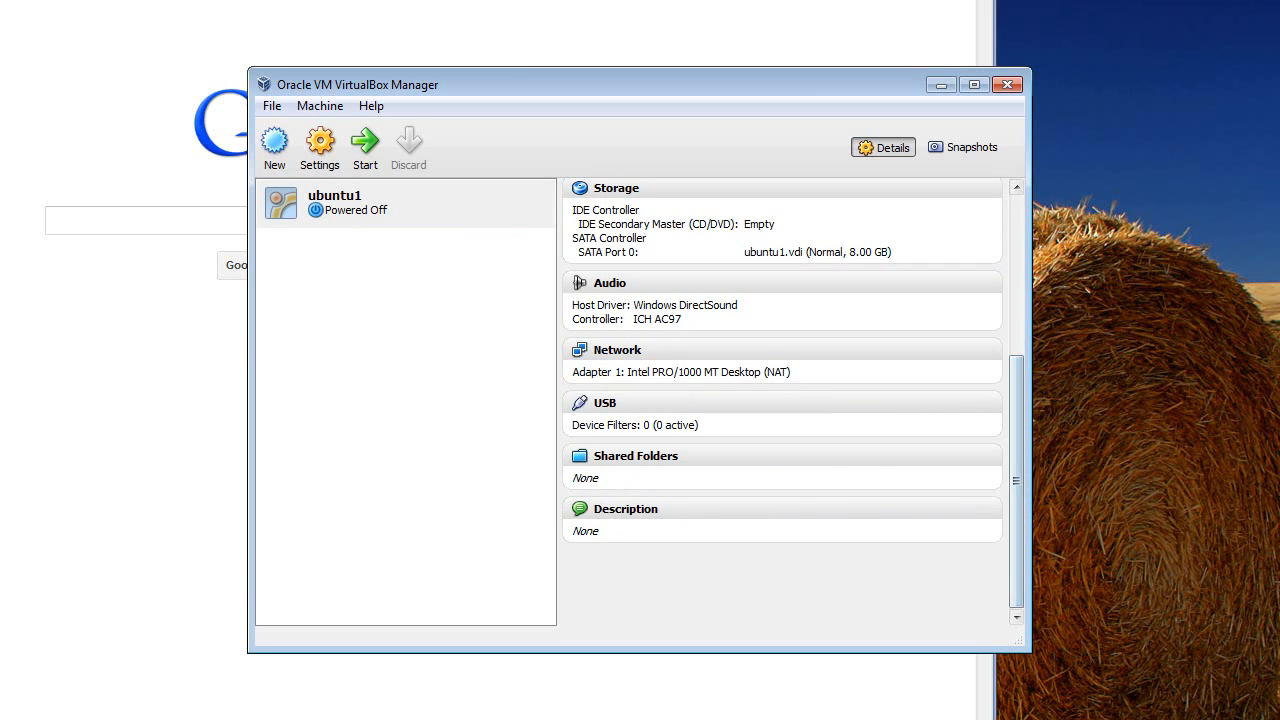
{"action": "left_click", "coordinate": [365, 145]}
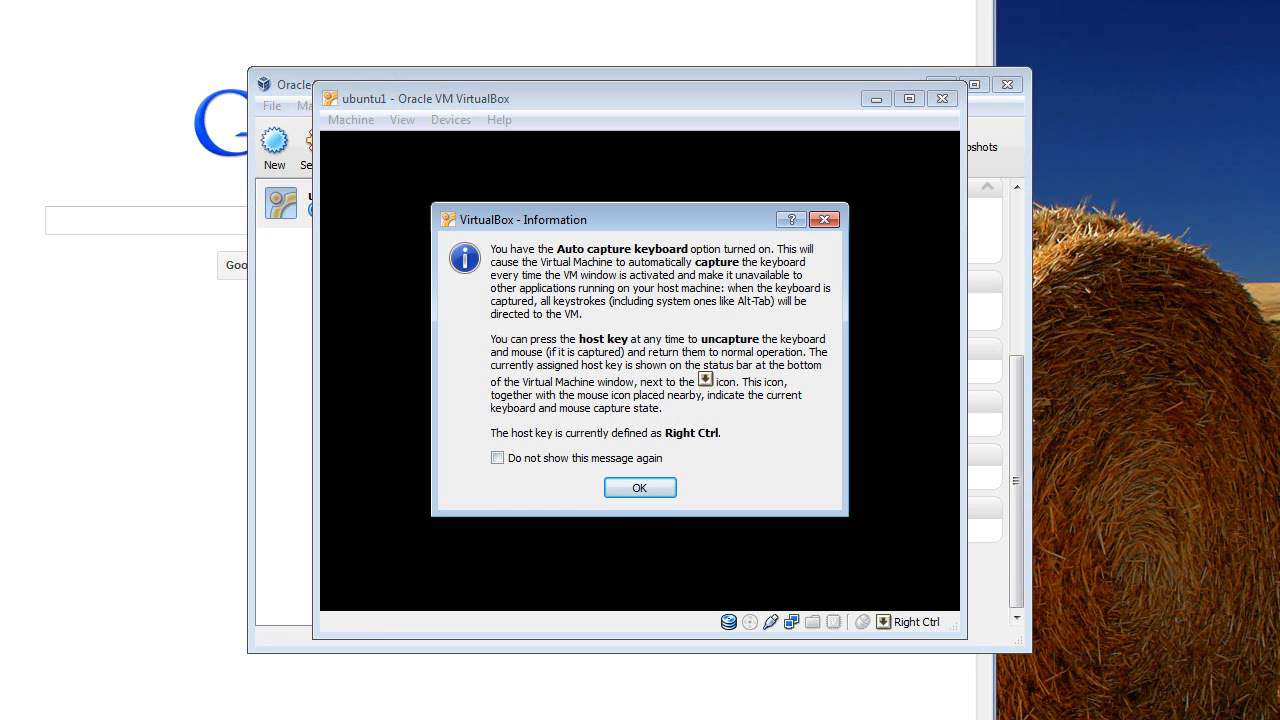
{"action": "key", "text": "Return"}
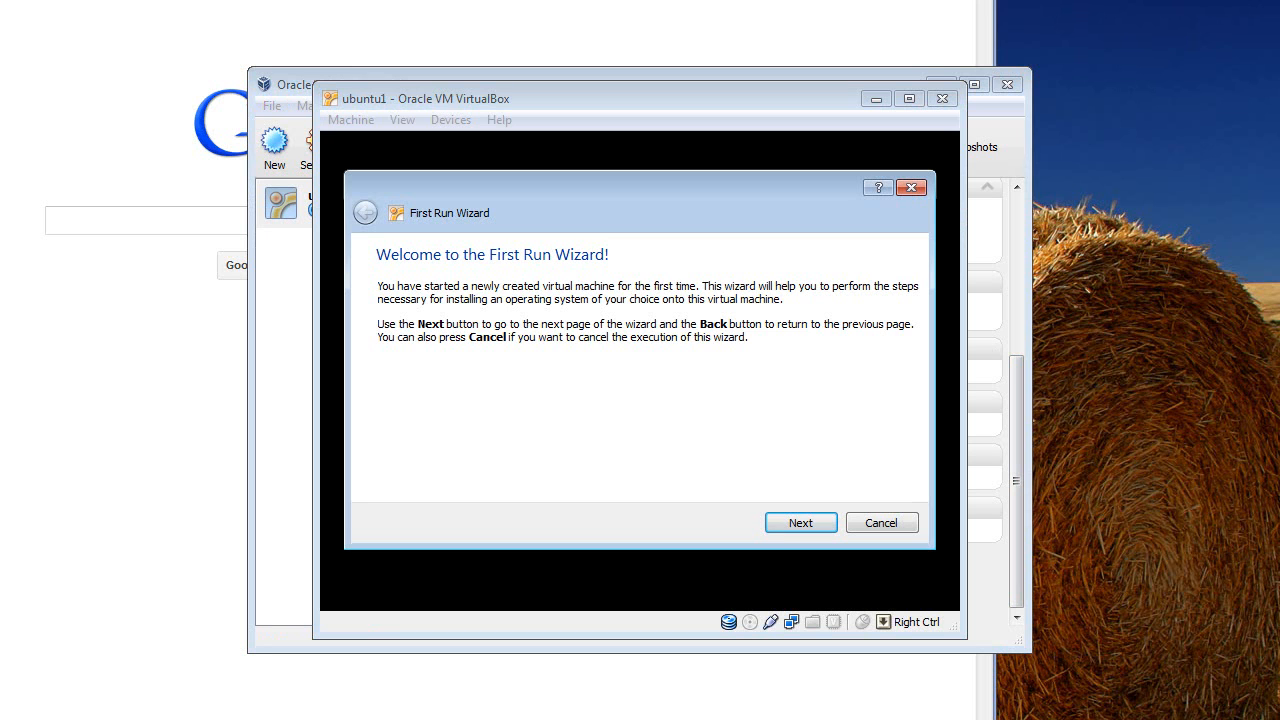
{"action": "key", "text": "Return"}
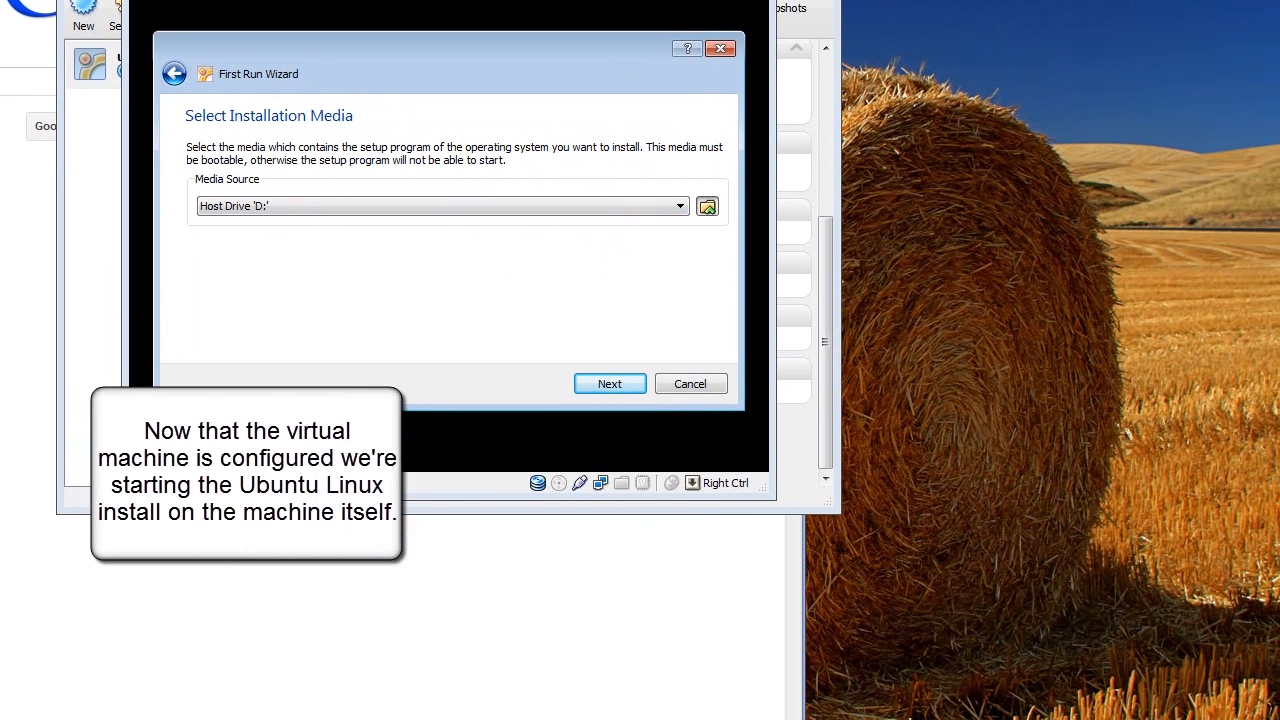
Choose ubuntu-12.04-desktop-amd64 from the Downloads folder as the installation media and start the machine from it
{"action": "left_click", "coordinate": [898, 345]}
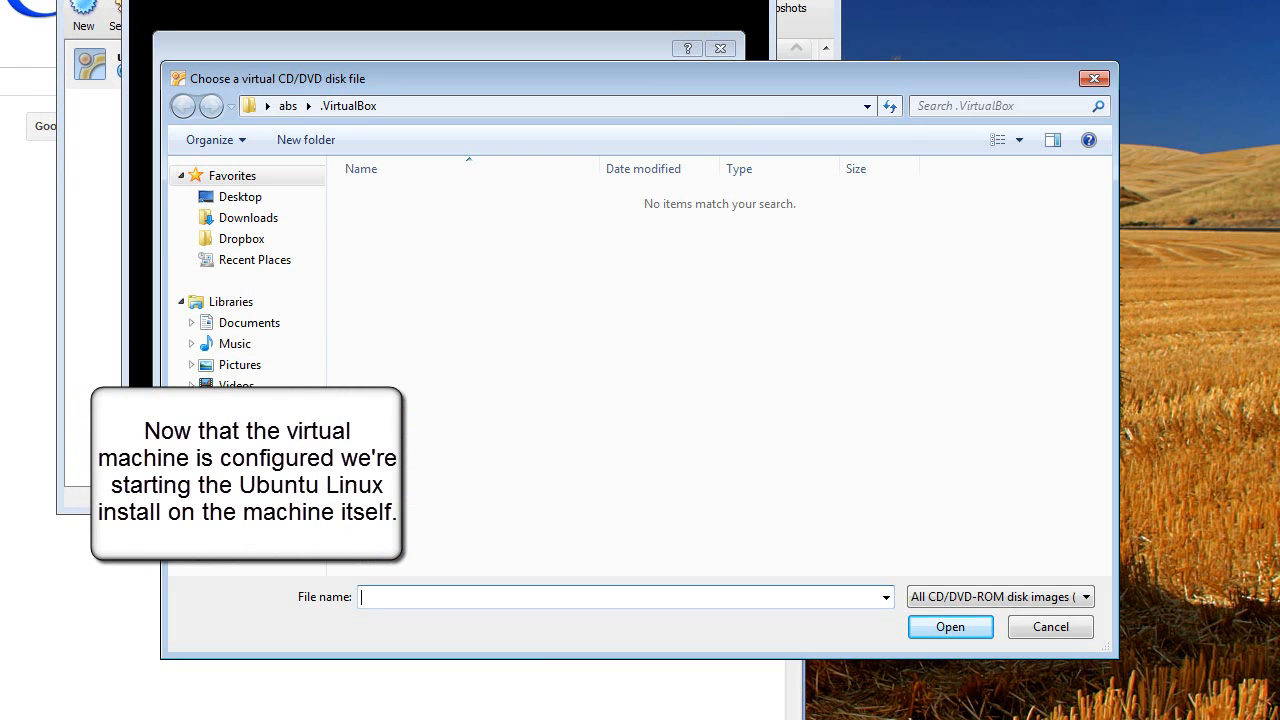
{"action": "left_click", "coordinate": [248, 218]}
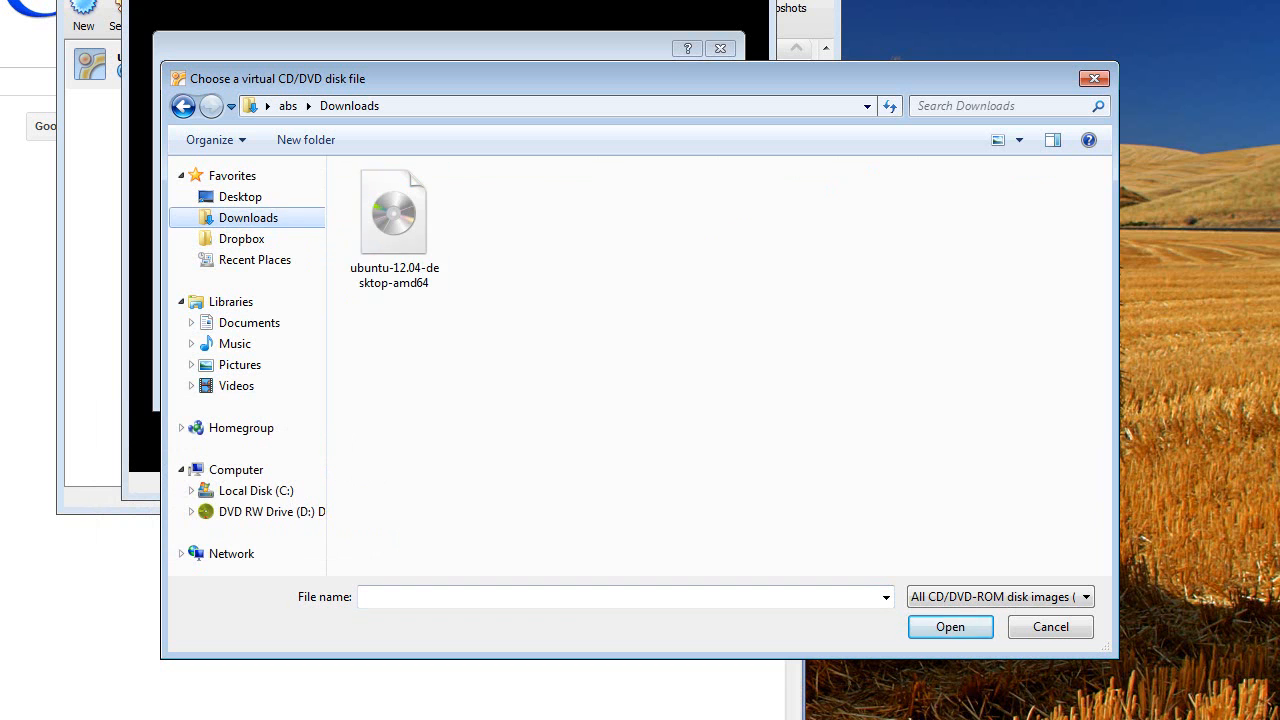
{"action": "left_click", "coordinate": [393, 228]}
{"action": "left_click", "coordinate": [943, 627]}
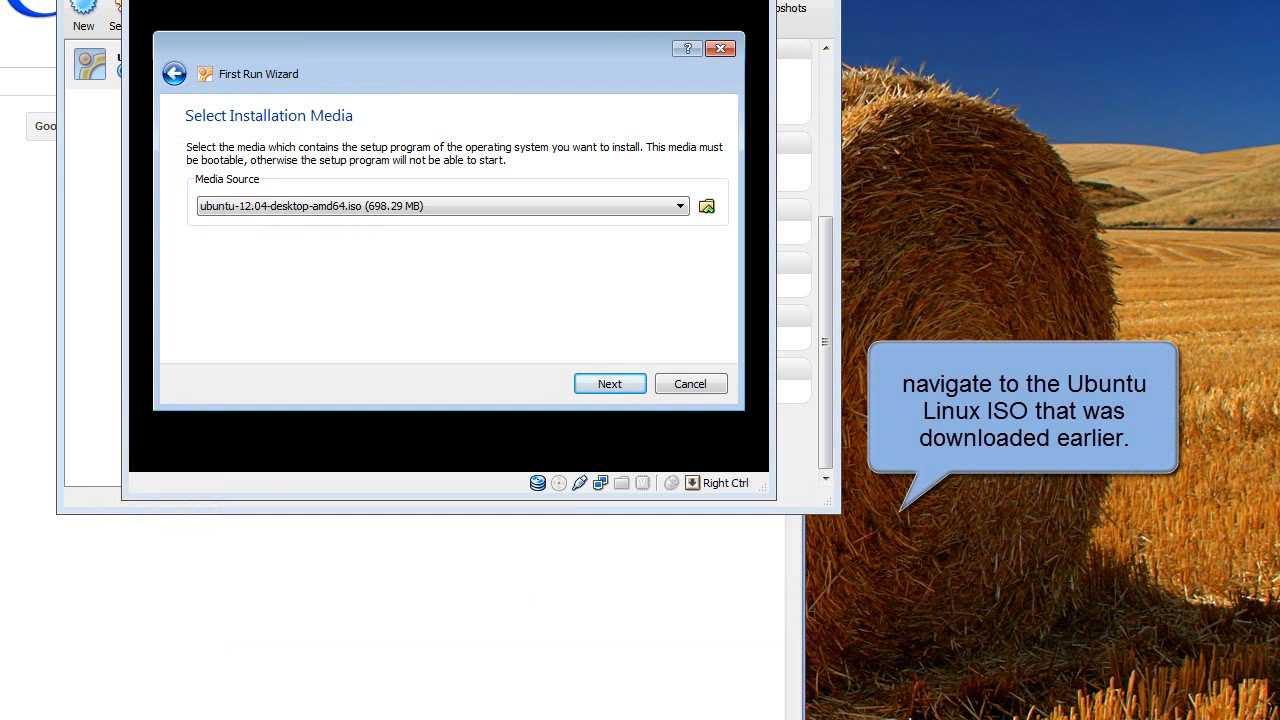
{"action": "key", "text": "Return"}
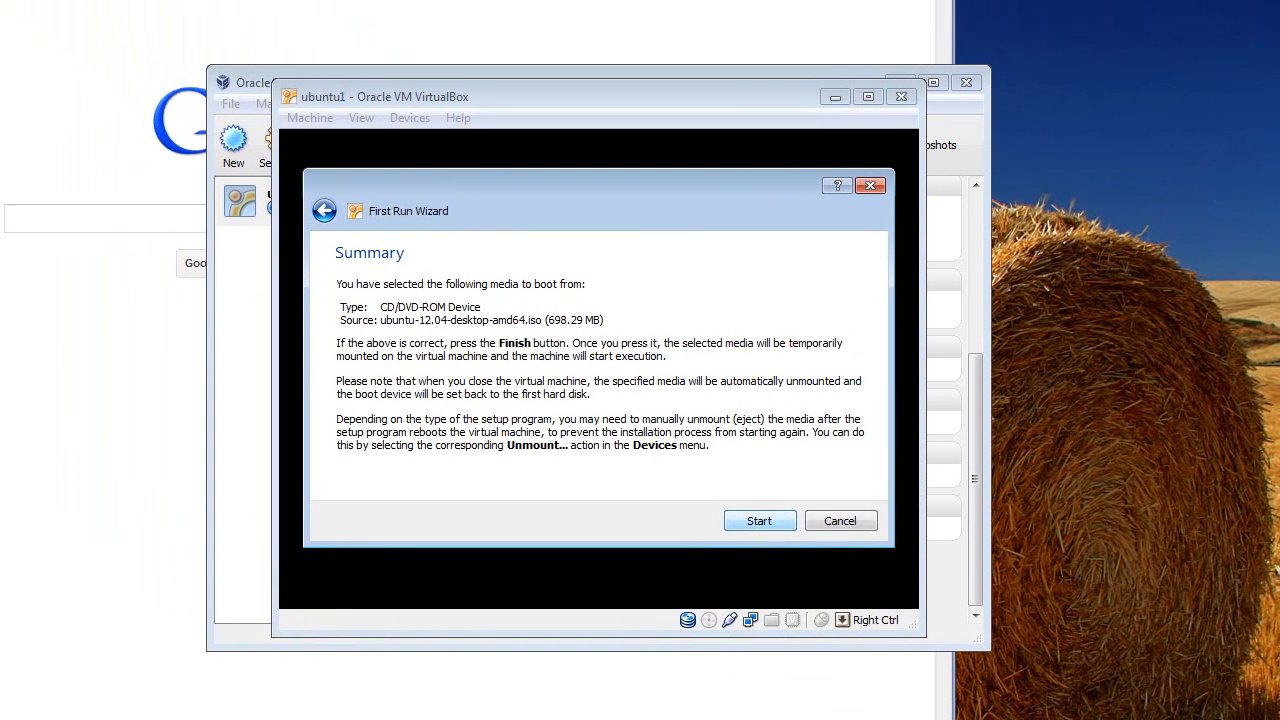
{"action": "left_click", "coordinate": [610, 384]}
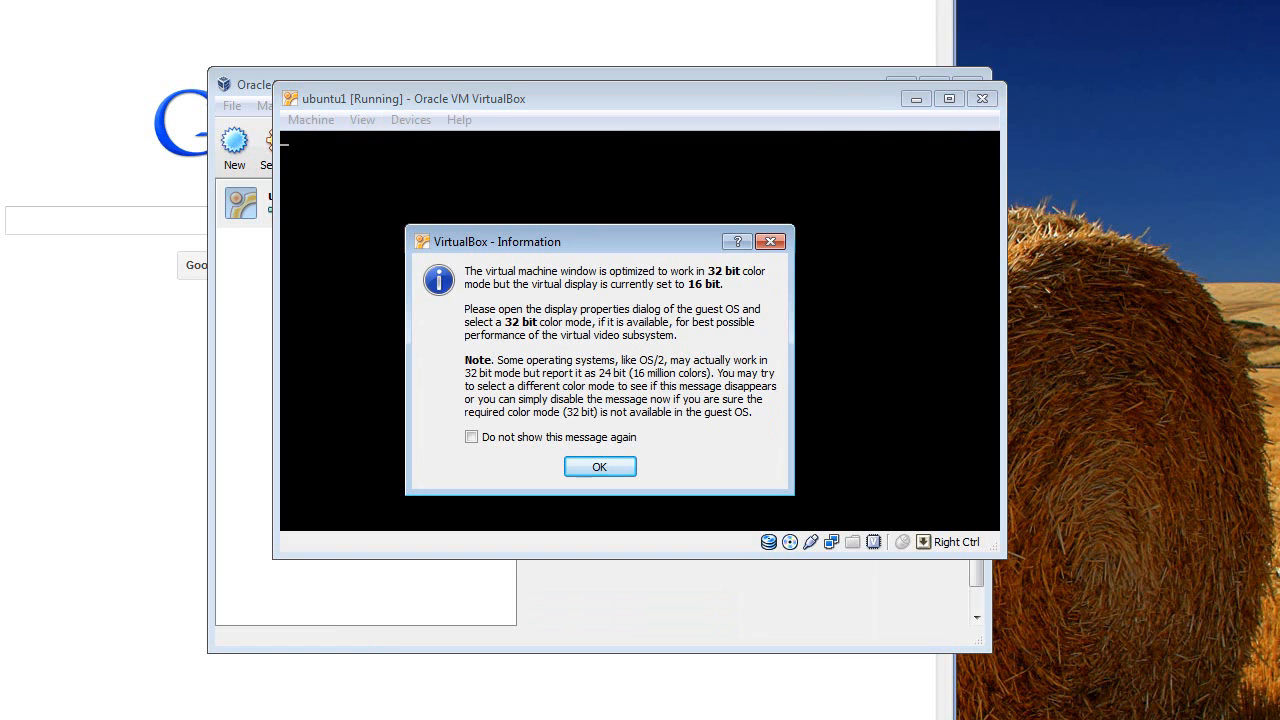
Dismiss the color mode and mouse pointer integration notices, and reposition the virtual machine window on the desktop
{"action": "key", "text": "Return"}
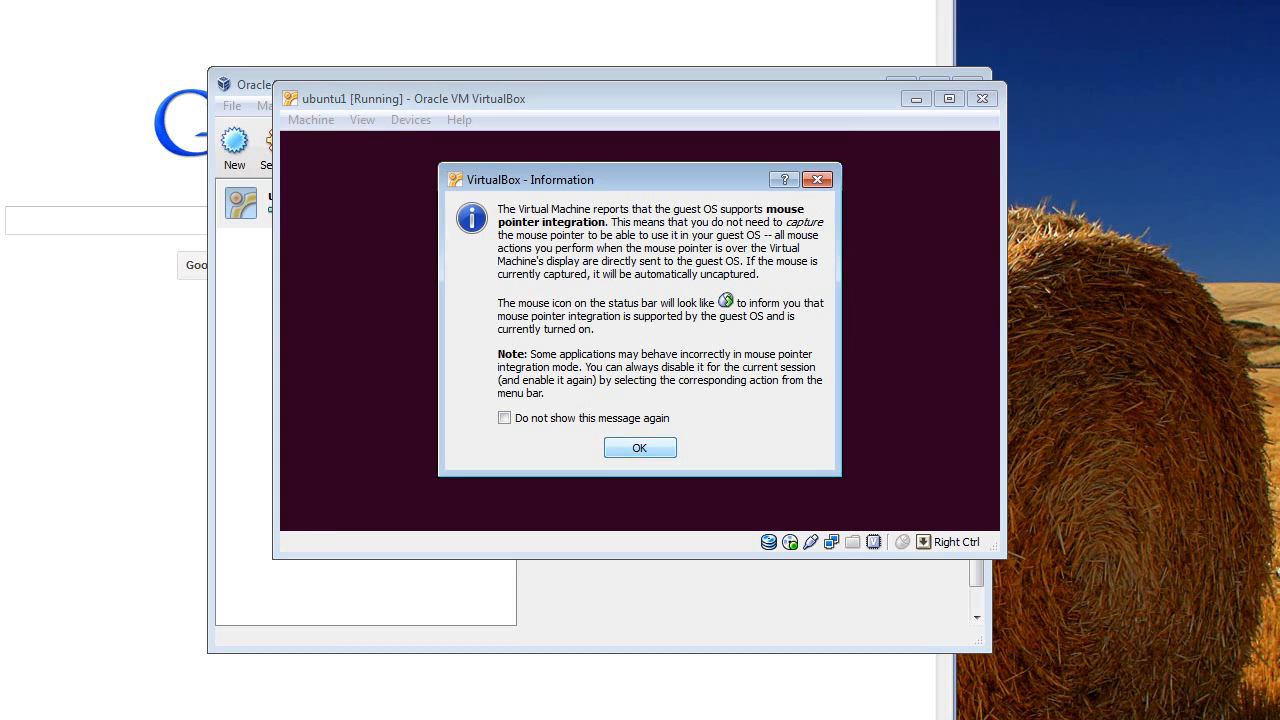
{"action": "key", "text": "Return"}
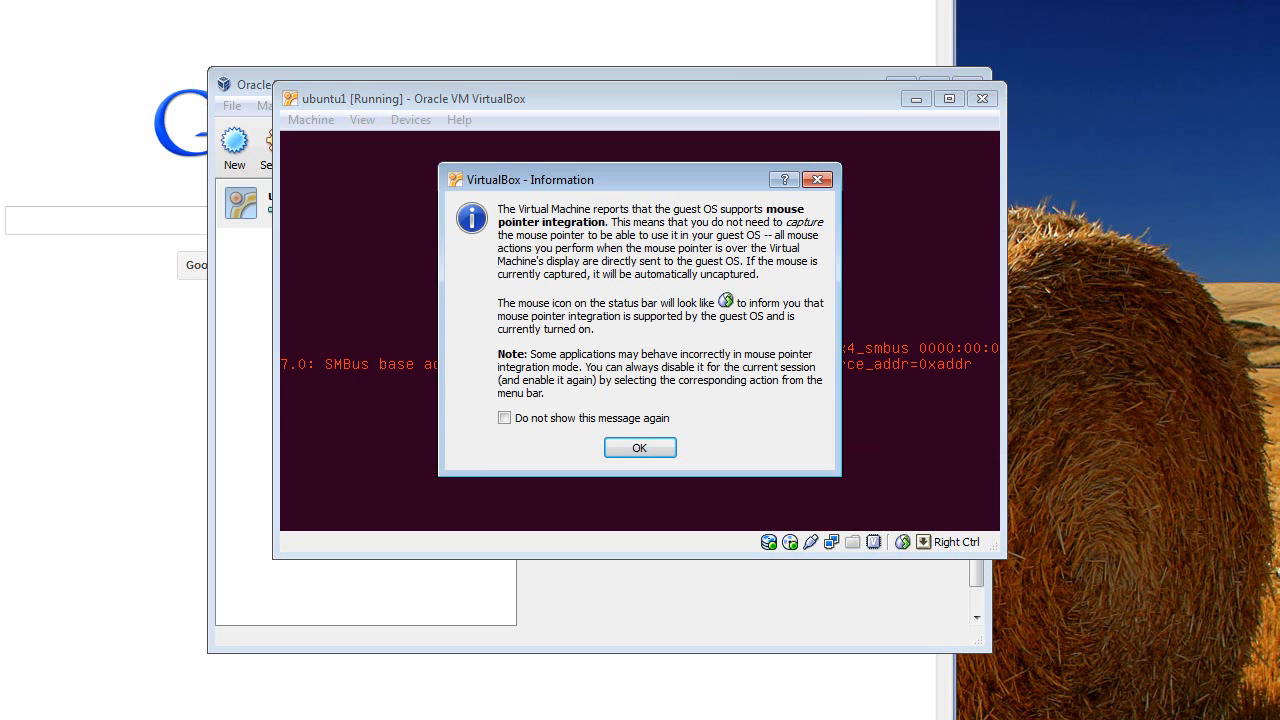
{"action": "left_click", "coordinate": [639, 447]}
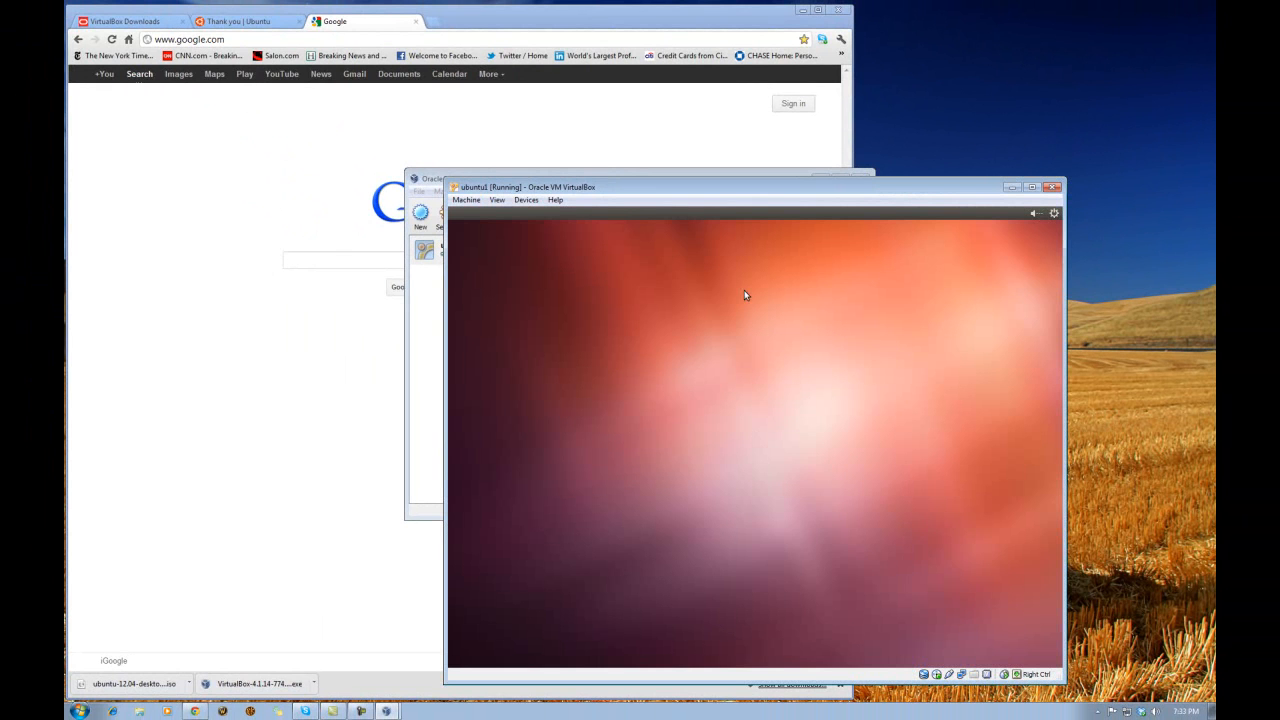
{"action": "left_click_drag", "start_coordinate": [738, 187], "coordinate": [616, 148]}
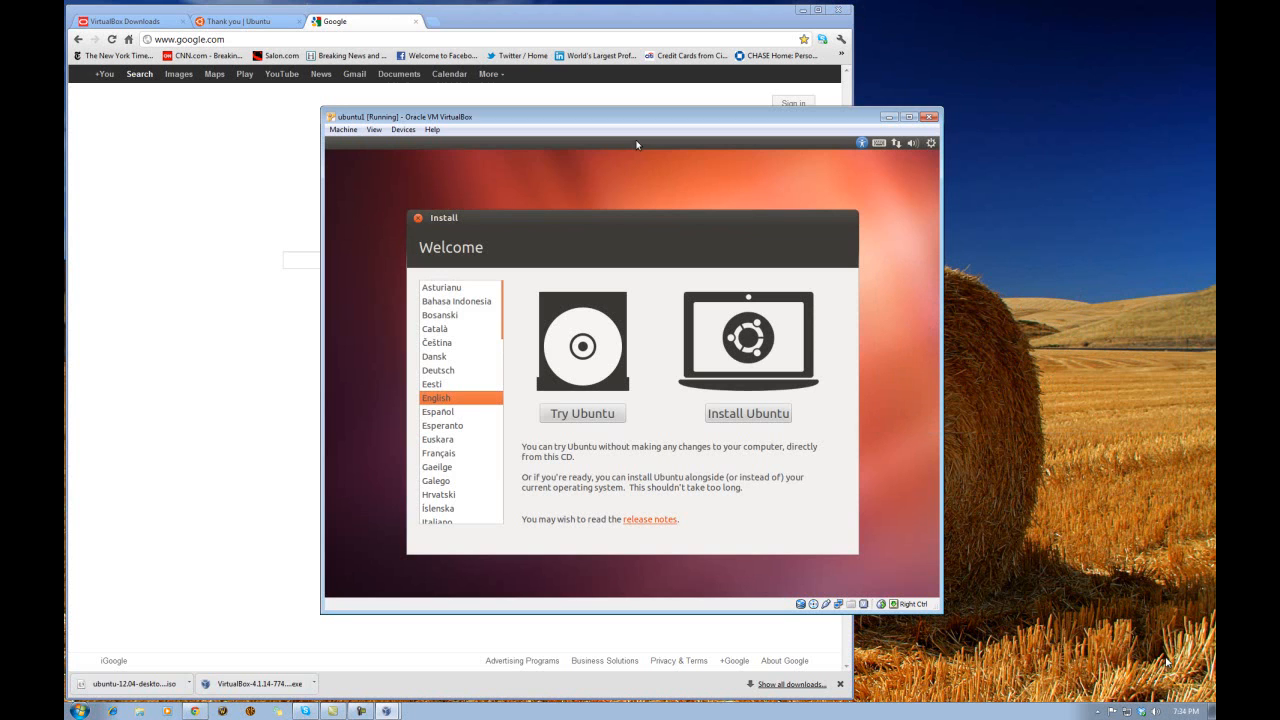
Install Ubuntu in English without updates or third-party software, erasing the entire 8.6 GB virtual disk
{"action": "left_click", "coordinate": [757, 414]}
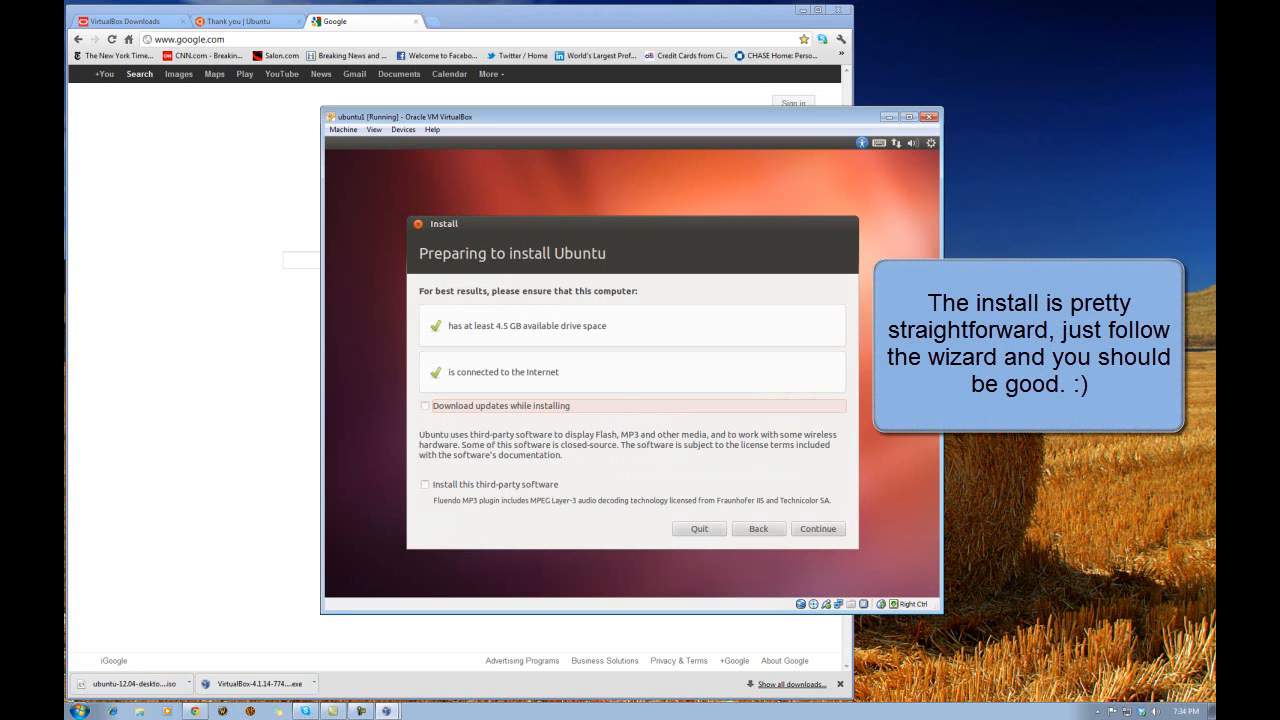
{"action": "left_click", "coordinate": [806, 529]}
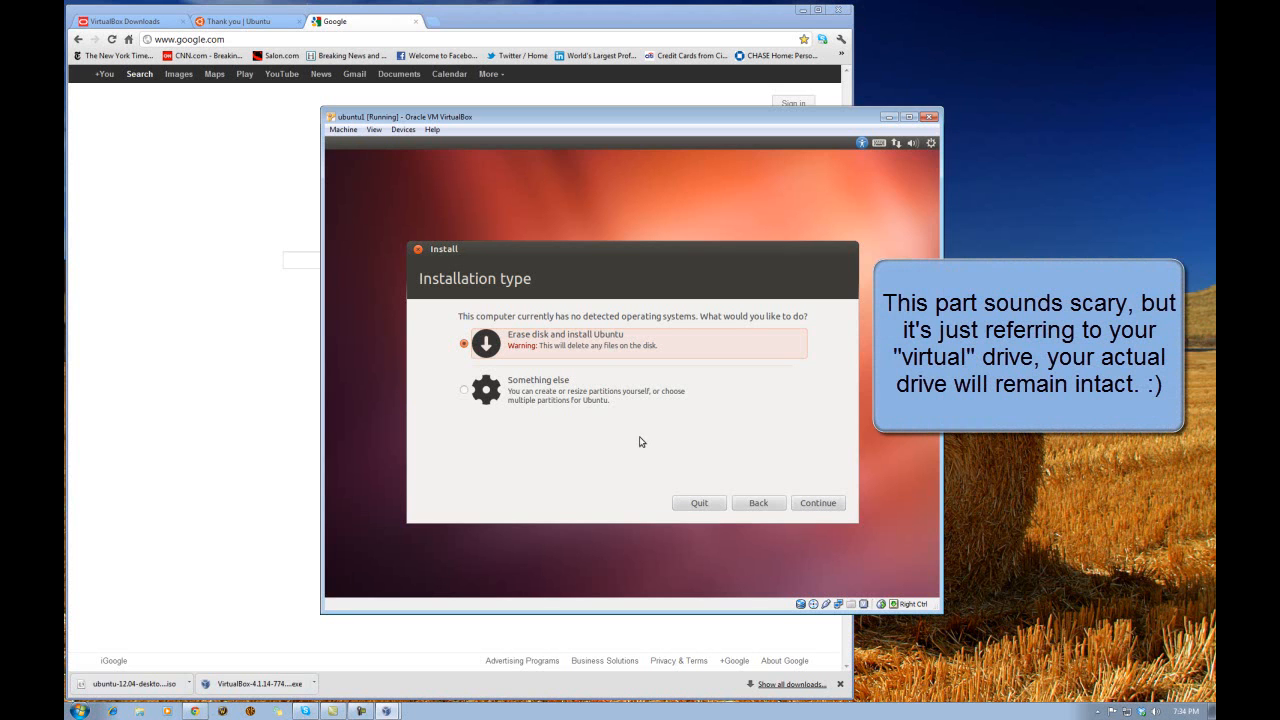
{"action": "left_click", "coordinate": [816, 503]}
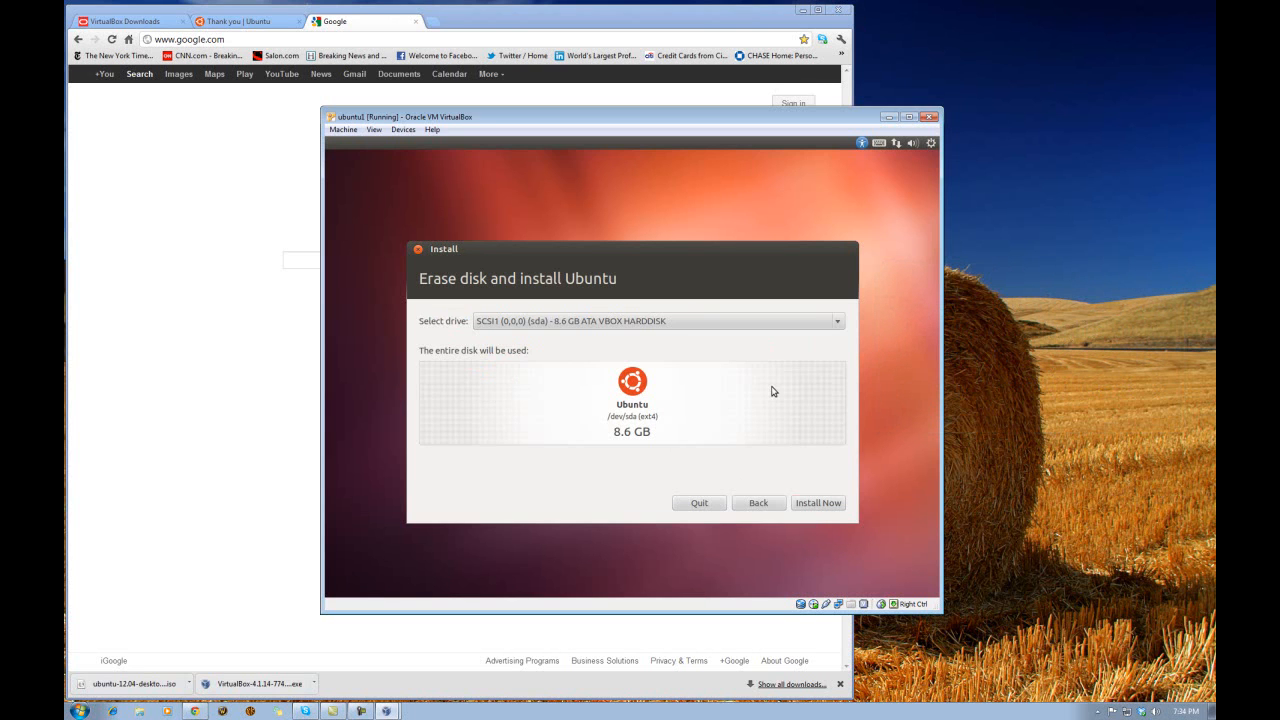
{"action": "left_click", "coordinate": [826, 502]}
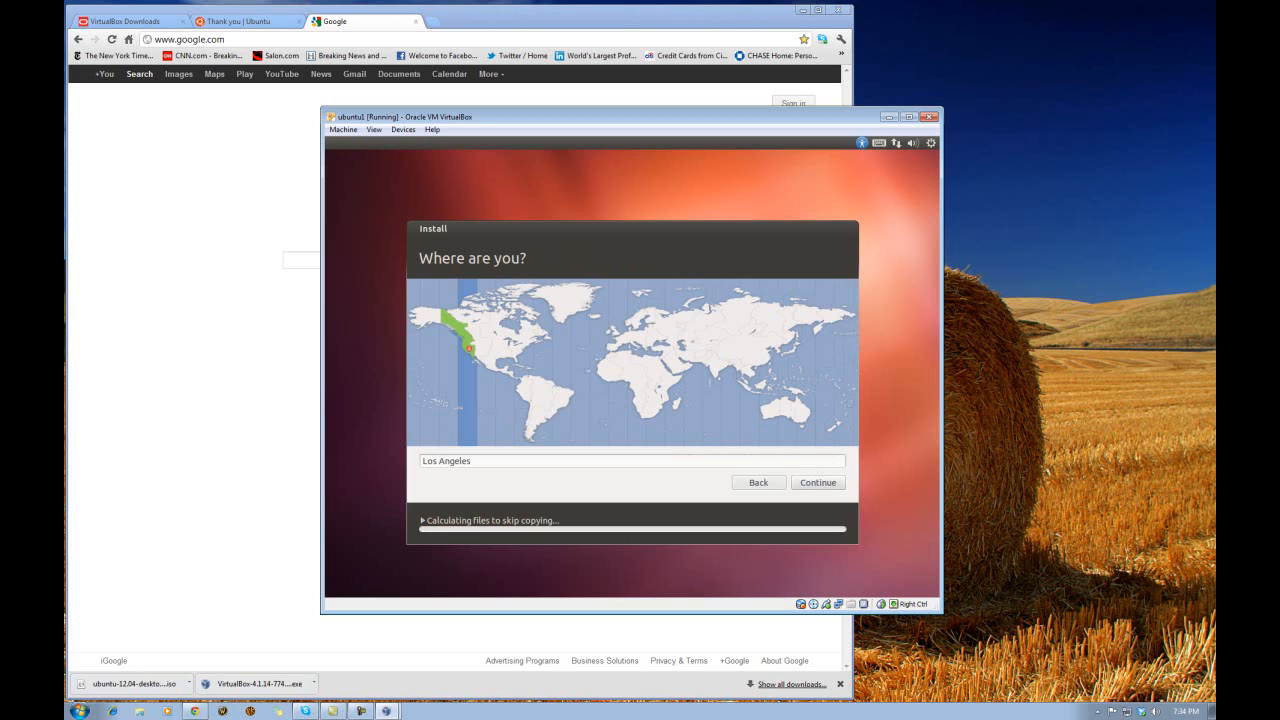
Accept Los Angeles as the location and English (US) as the keyboard layout
{"action": "left_click", "coordinate": [818, 483]}
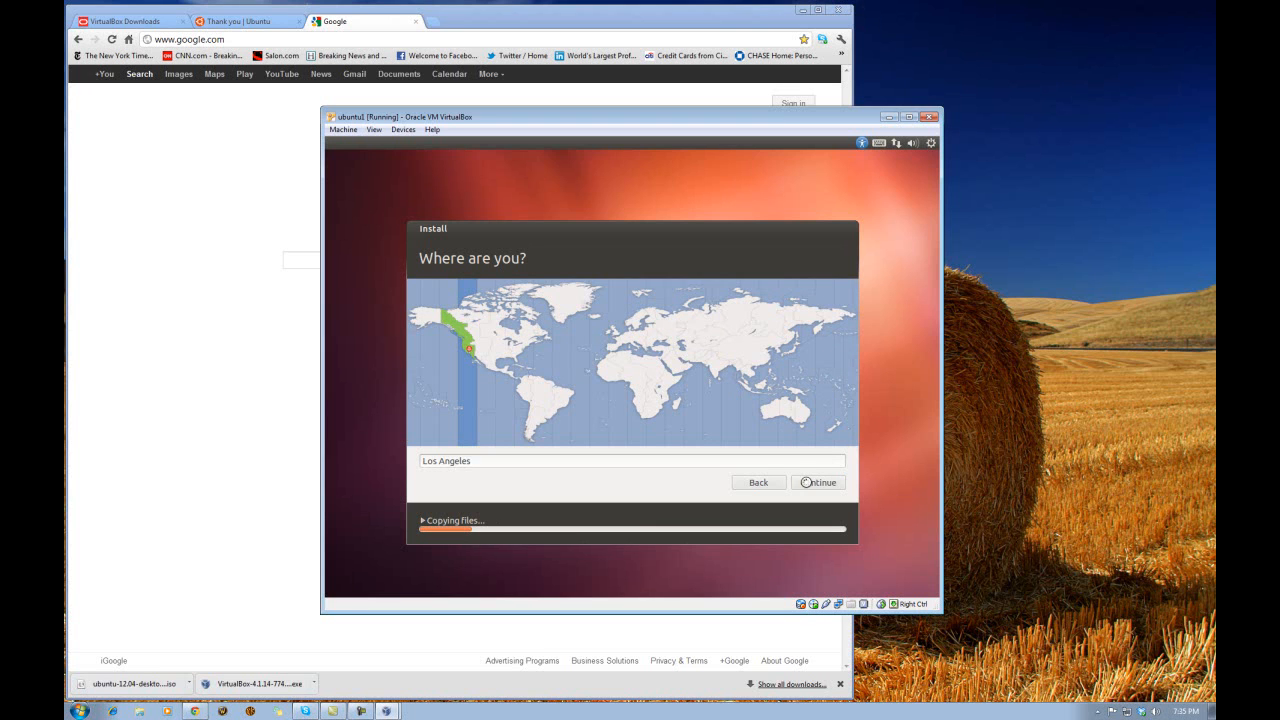
{"action": "left_click", "coordinate": [806, 482]}
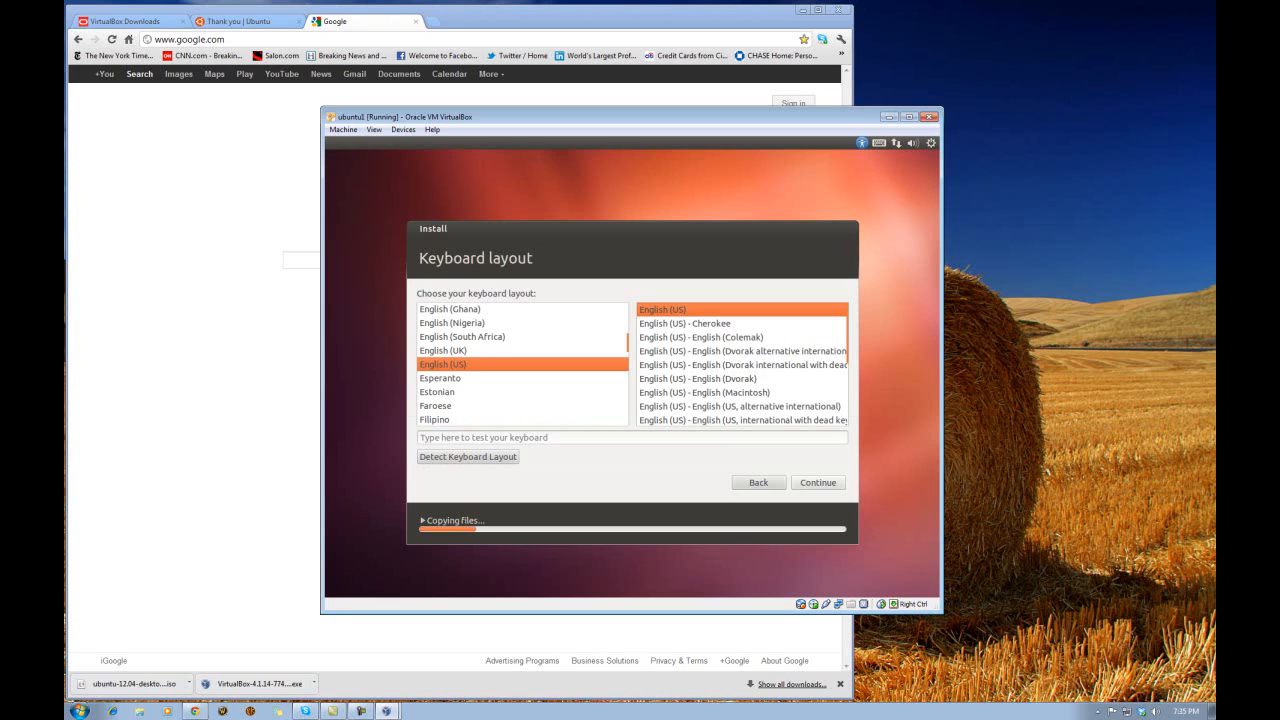
{"action": "left_click", "coordinate": [822, 484]}
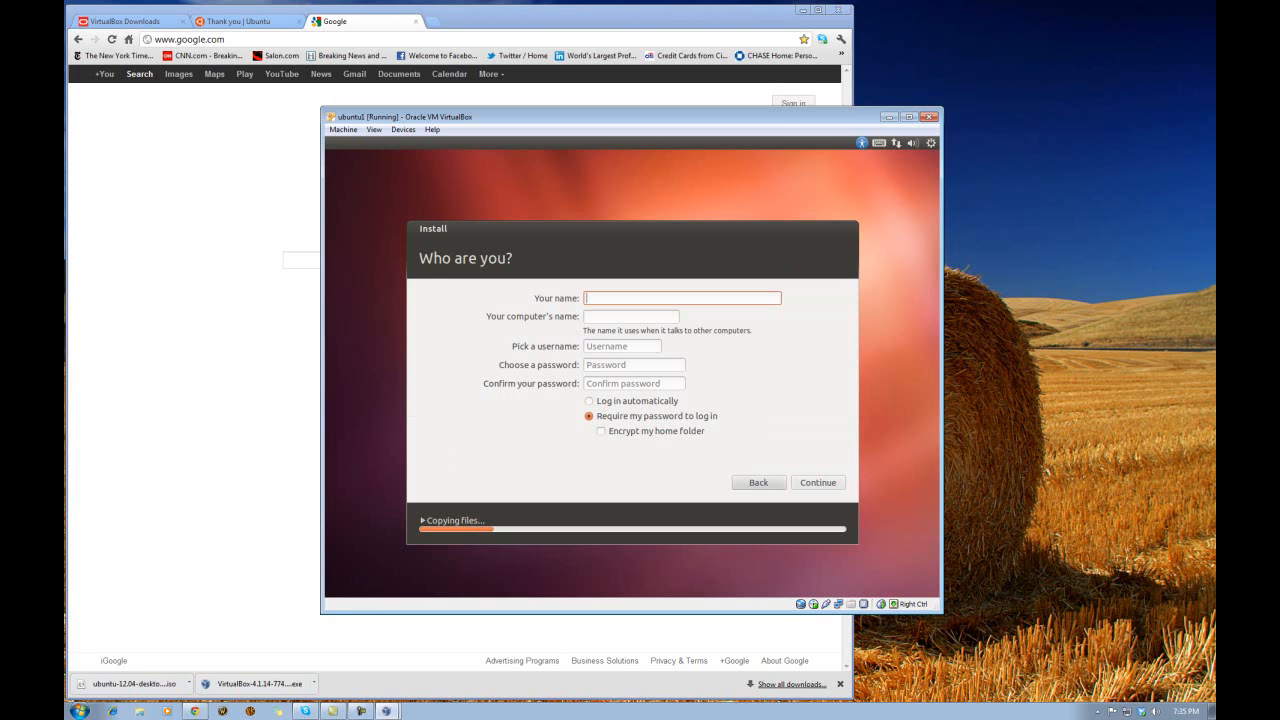
Enter the account holder's name in the Ubuntu user details
{"action": "type", "text": "jugi"}
{"action": "key", "text": "BackSpace"}
{"action": "key", "text": "BackSpace"}
{"action": "key", "text": "BackSpace"}
{"action": "type", "text": "igu"}
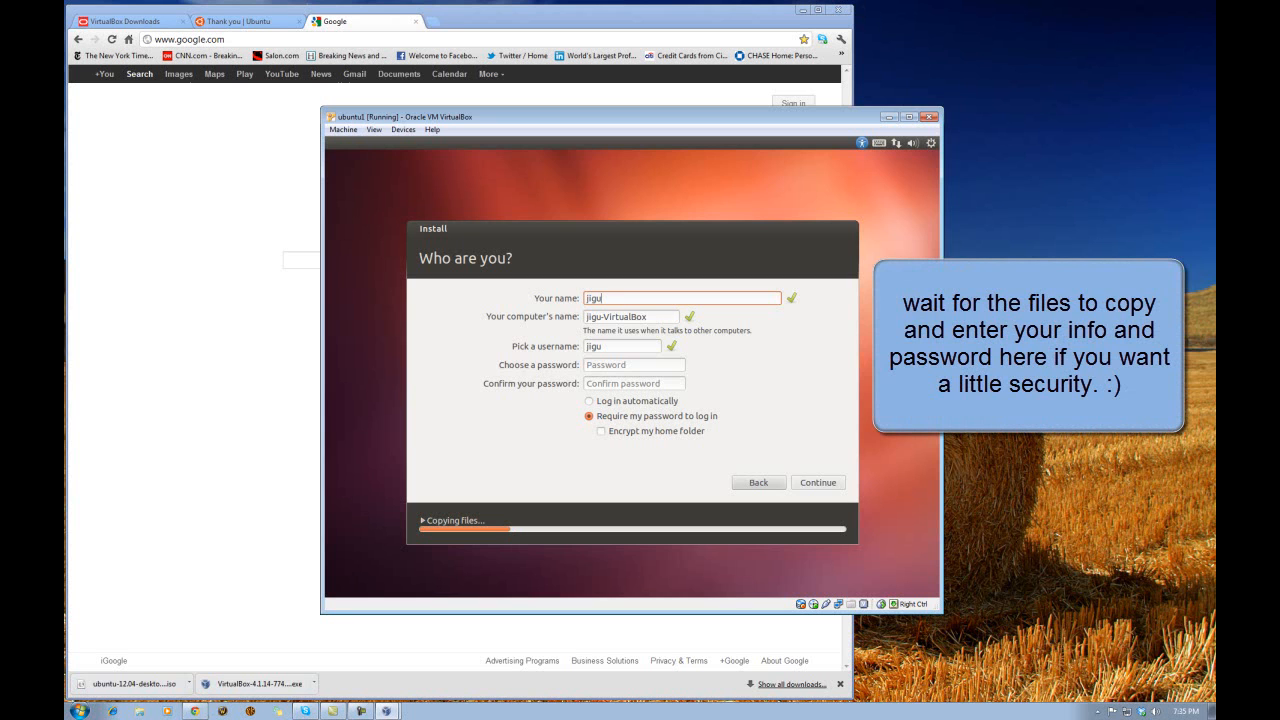
Enter and confirm the account password, require it to log in, and continue the installation
{"action": "left_click", "coordinate": [589, 401]}
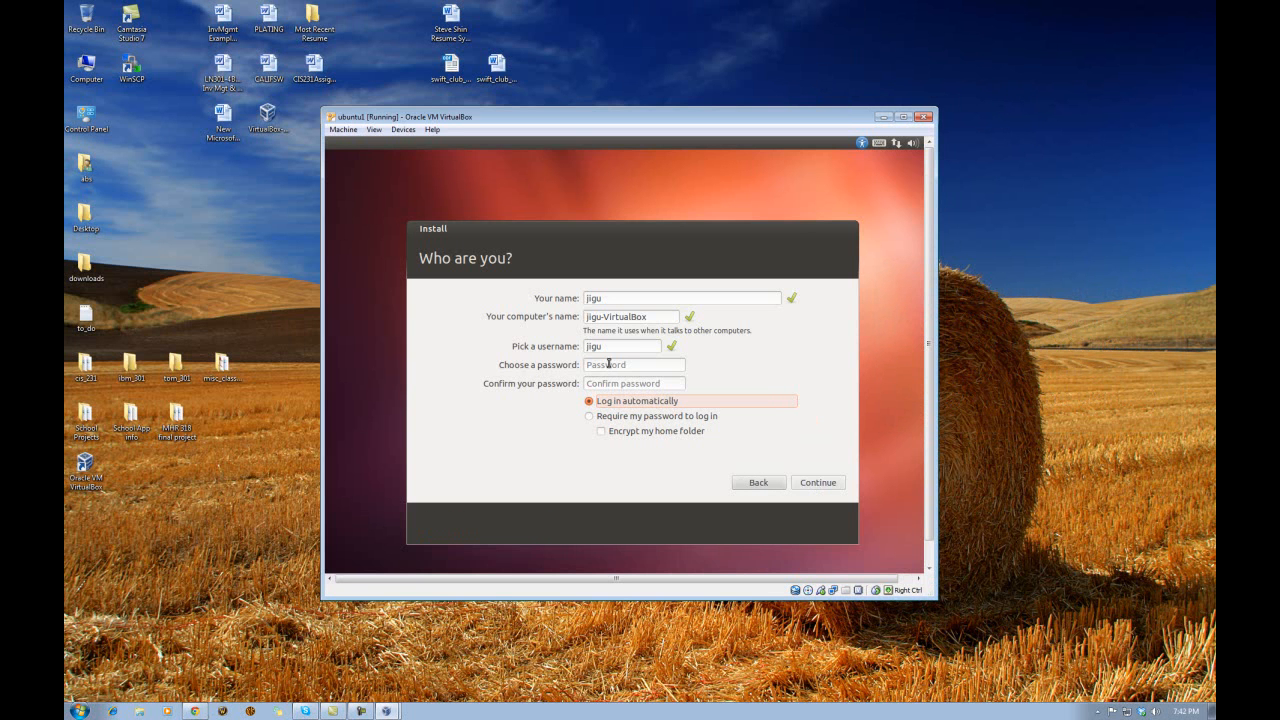
{"action": "left_click", "coordinate": [609, 364]}
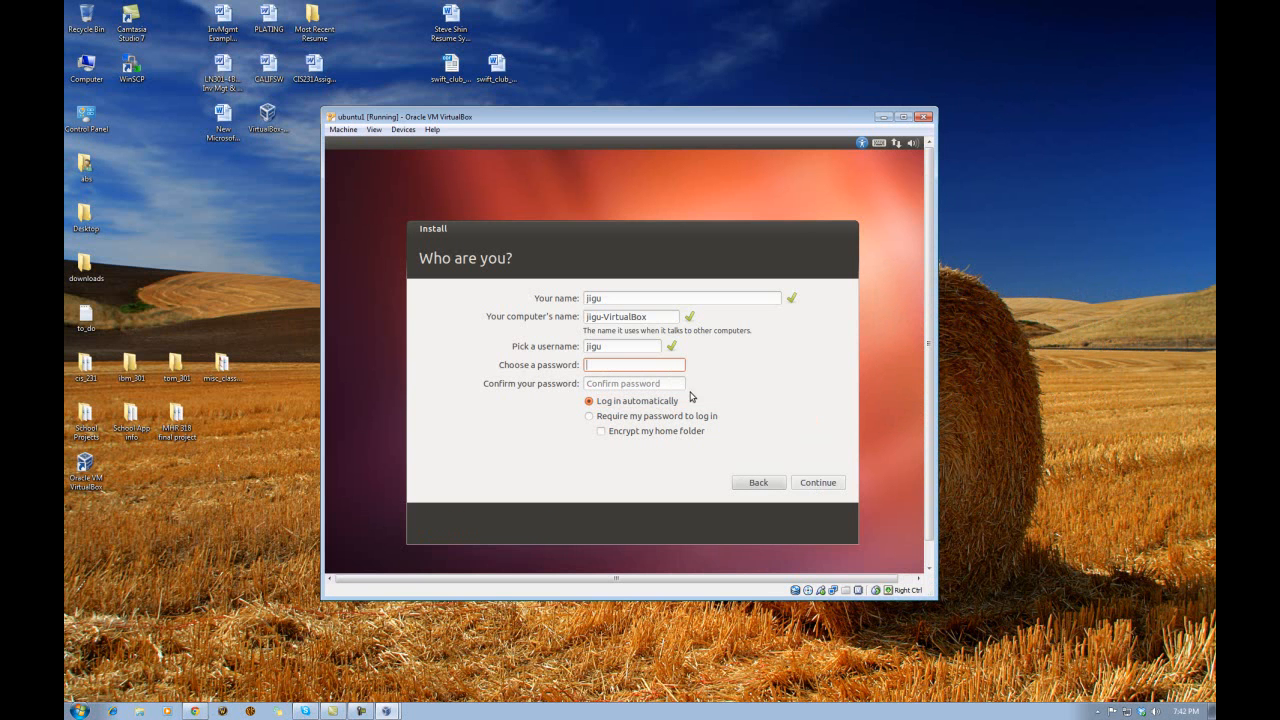
{"action": "type", "text": "•••••••••••"}
{"action": "key", "text": "Tab"}
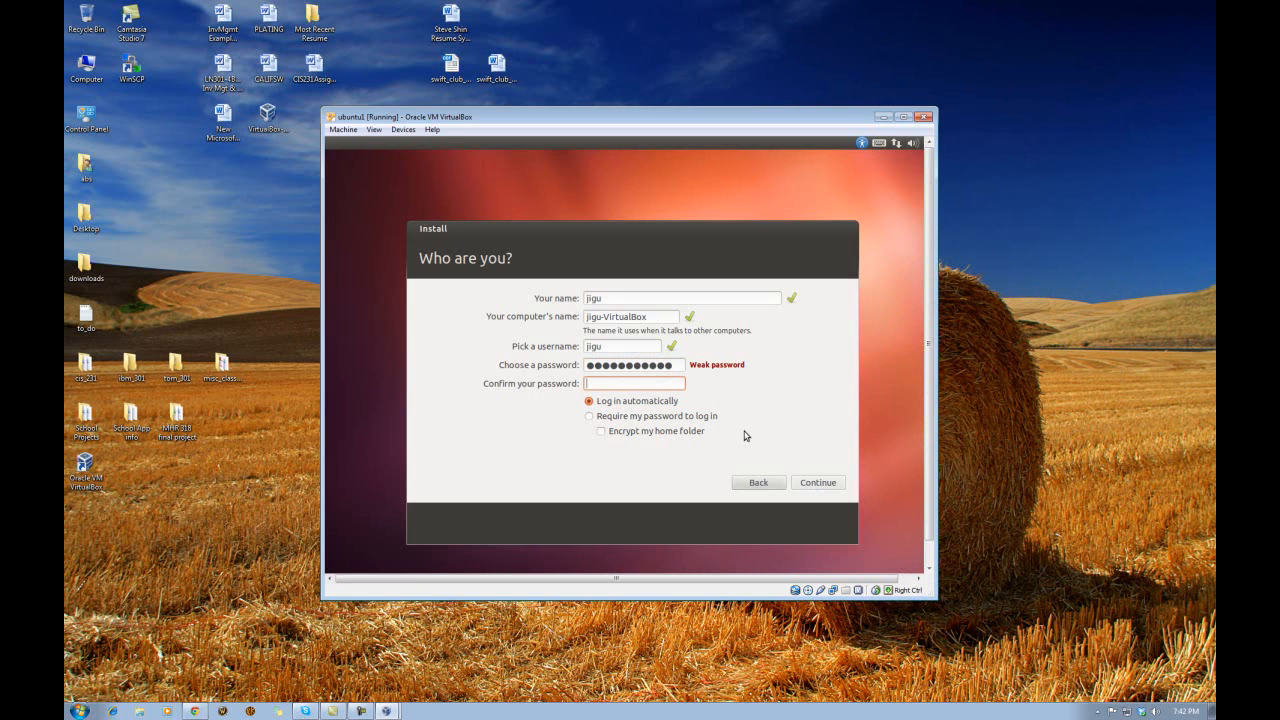
{"action": "type", "text": "•••••••••••"}
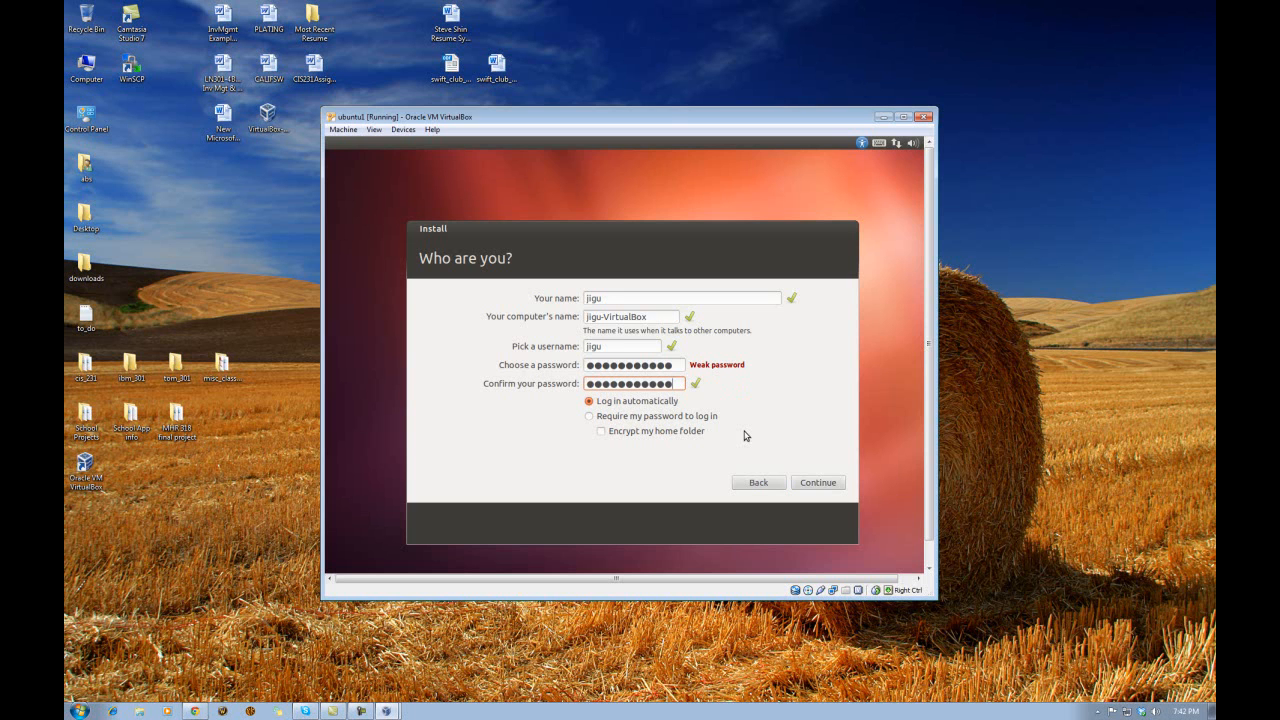
{"action": "left_click", "coordinate": [591, 417]}
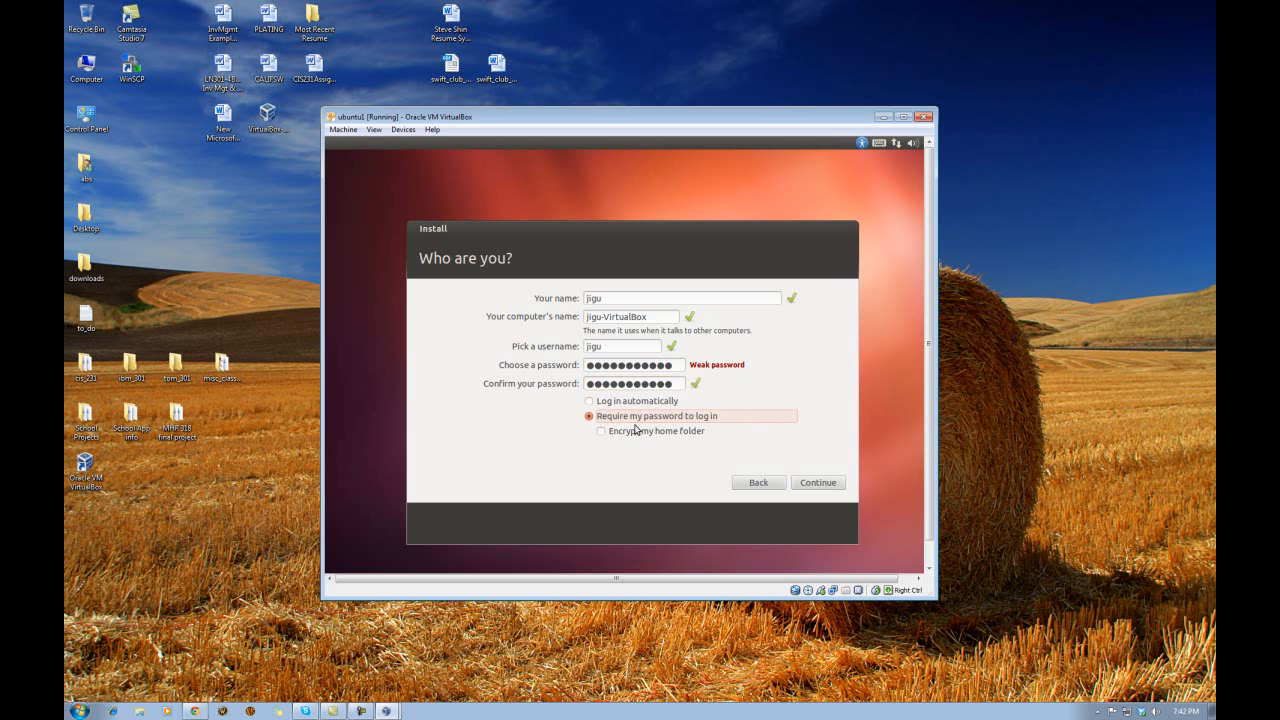
{"action": "left_click", "coordinate": [817, 485]}
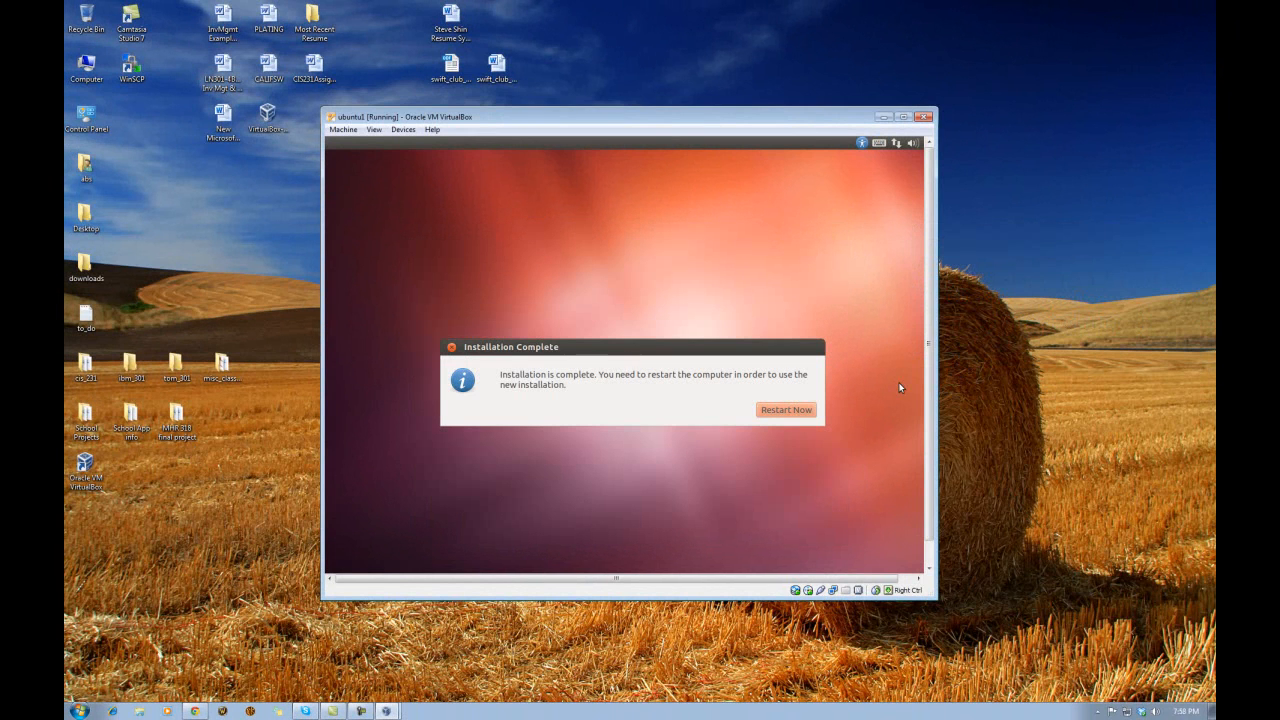
Restart the virtual machine after the installation, and dismiss the mouse pointer integration notice so it is not shown again
{"action": "left_click", "coordinate": [784, 408]}
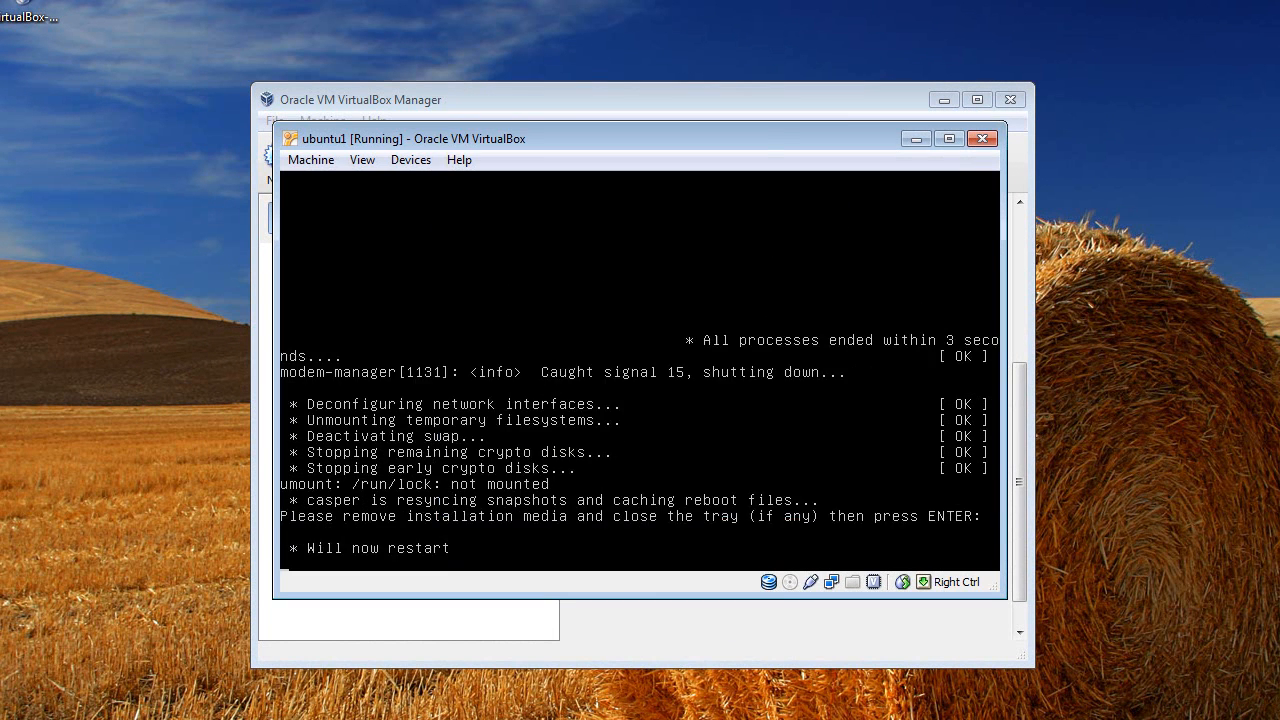
{"action": "key", "text": "Return"}
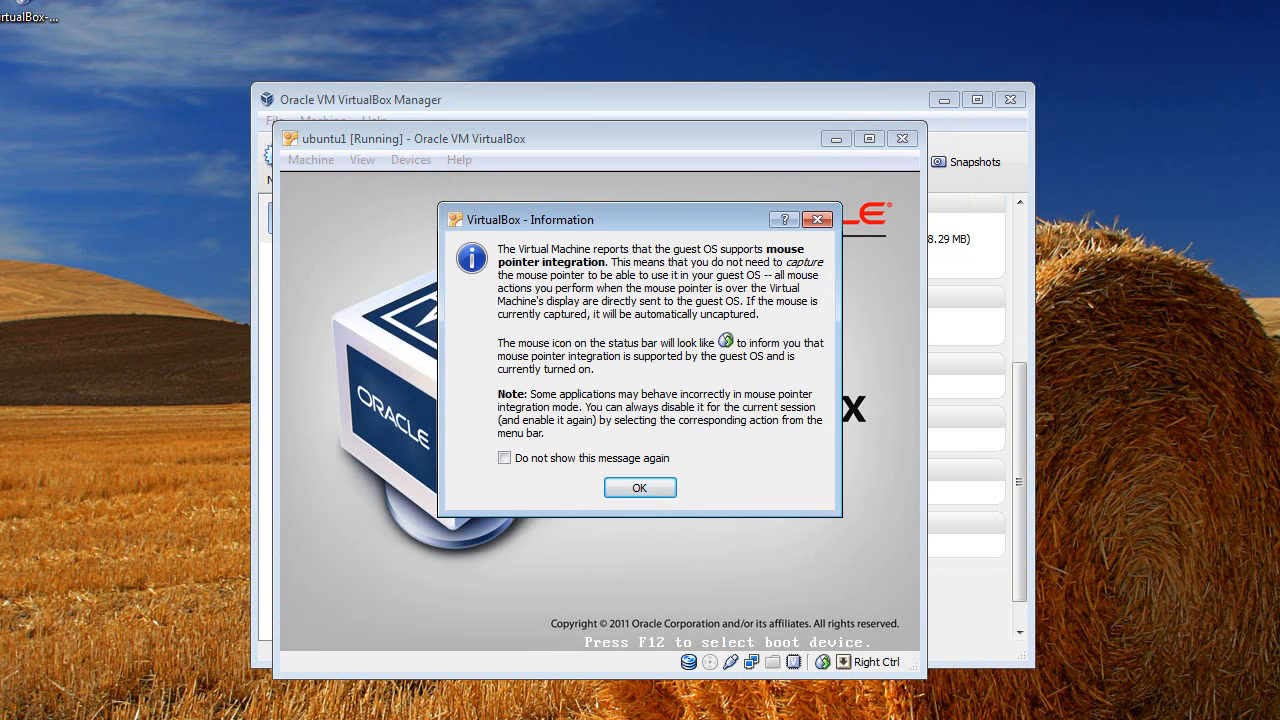
{"action": "left_click", "coordinate": [505, 458]}
{"action": "left_click", "coordinate": [640, 488]}
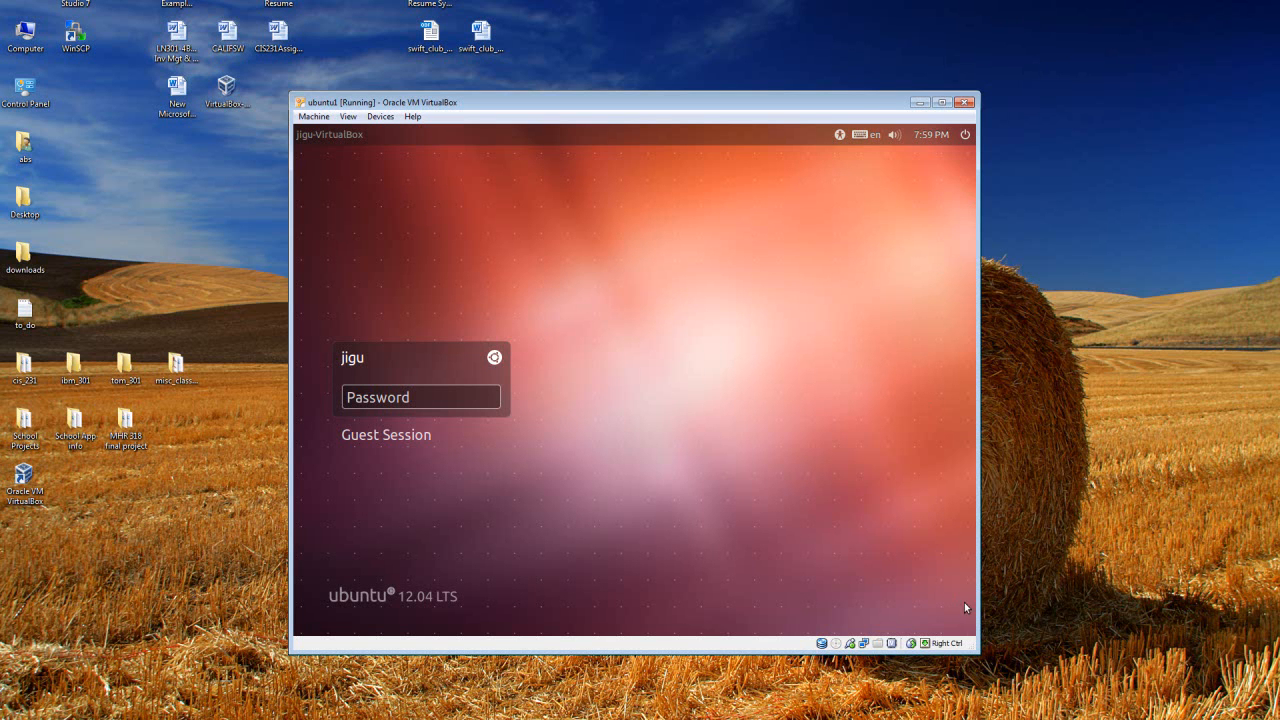
Resize the virtual machine window slightly and log in to Ubuntu with the account password
{"action": "mouse_move", "coordinate": [979, 654]}
{"action": "left_mouse_down"}
{"action": "mouse_move", "coordinate": [1099, 703]}
{"action": "mouse_move", "coordinate": [981, 649]}
{"action": "left_mouse_up"}
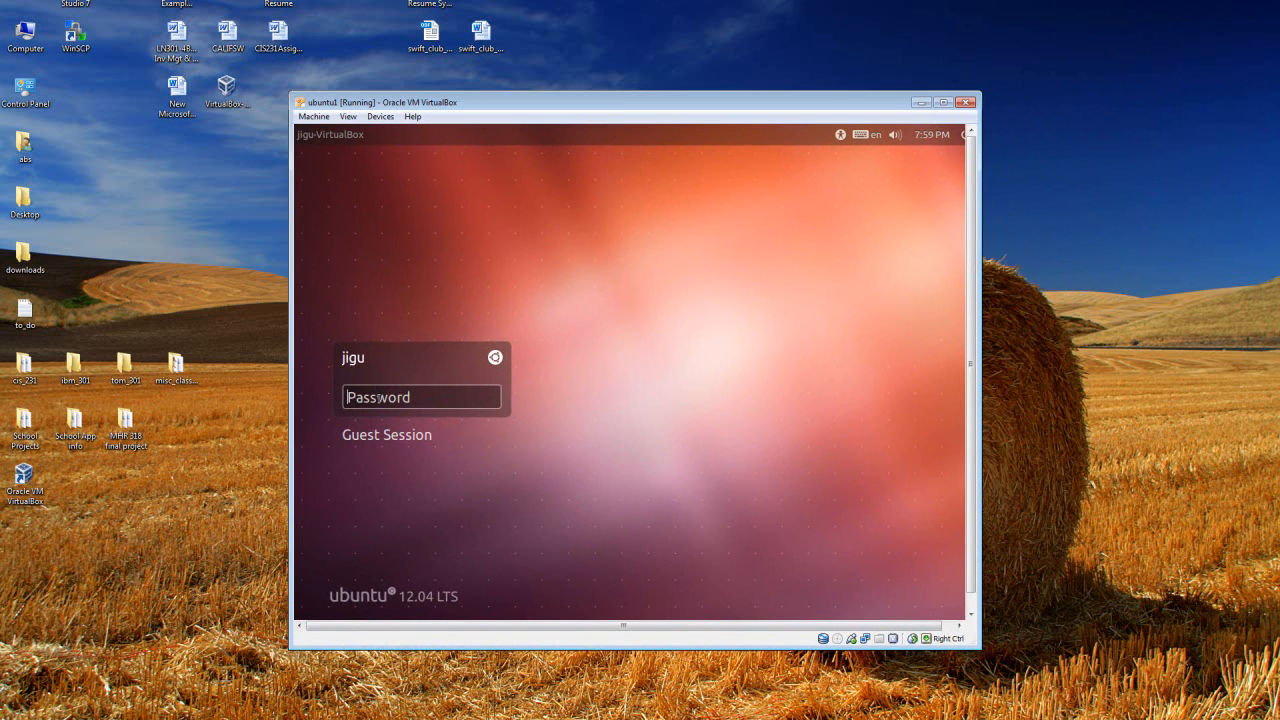
{"action": "type", "text": "**********"}
{"action": "key", "text": "Return"}
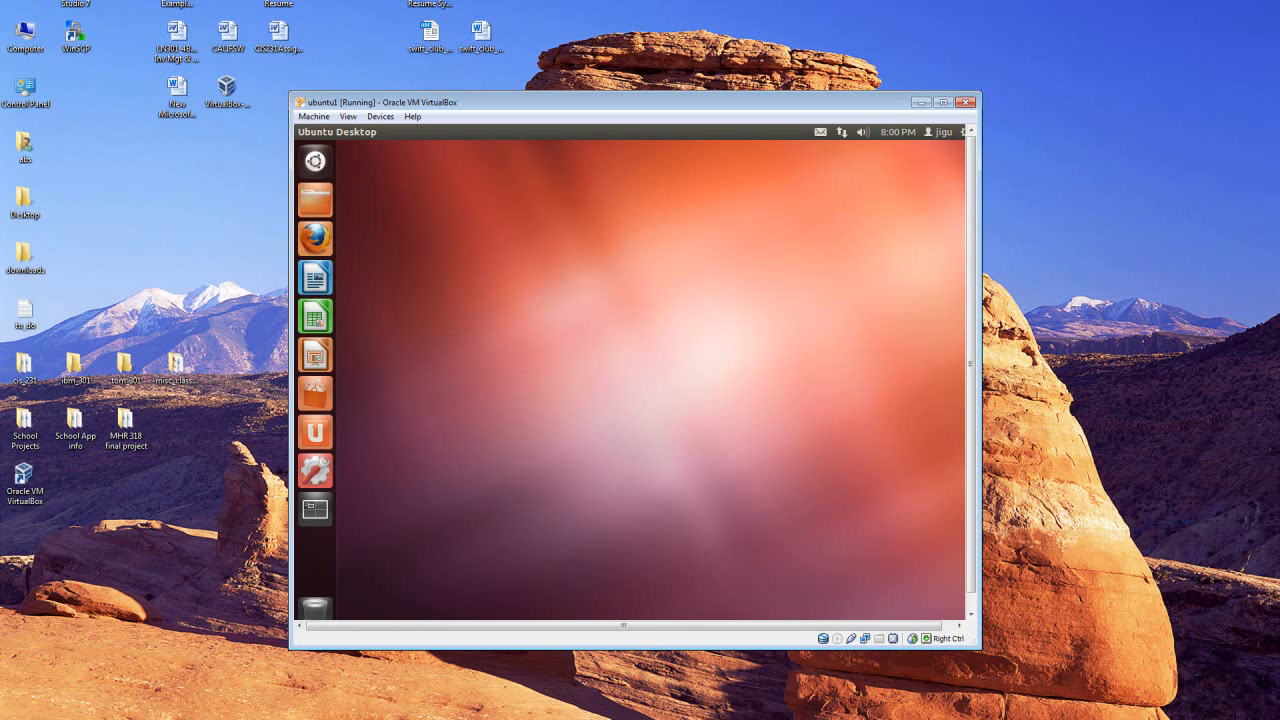
Switch the ubuntu1 virtual machine window to fullscreen mode
{"action": "left_click", "coordinate": [348, 117]}
{"action": "key", "text": "Return"}
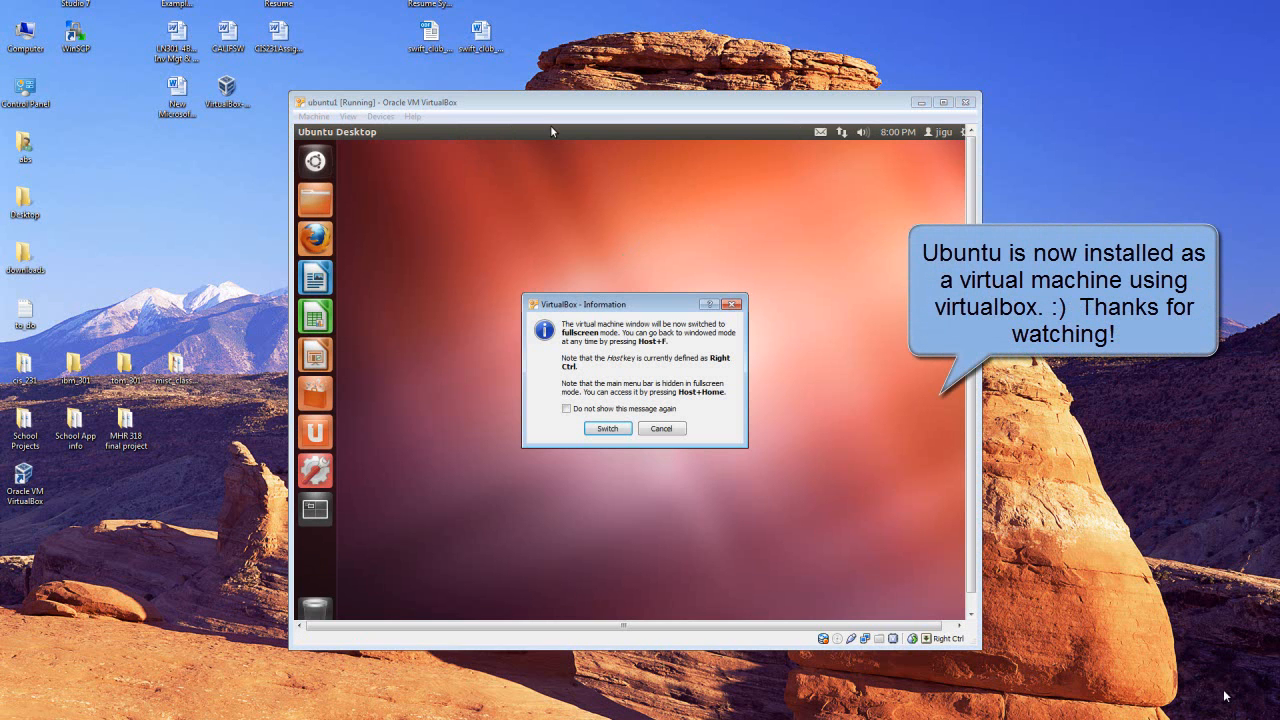